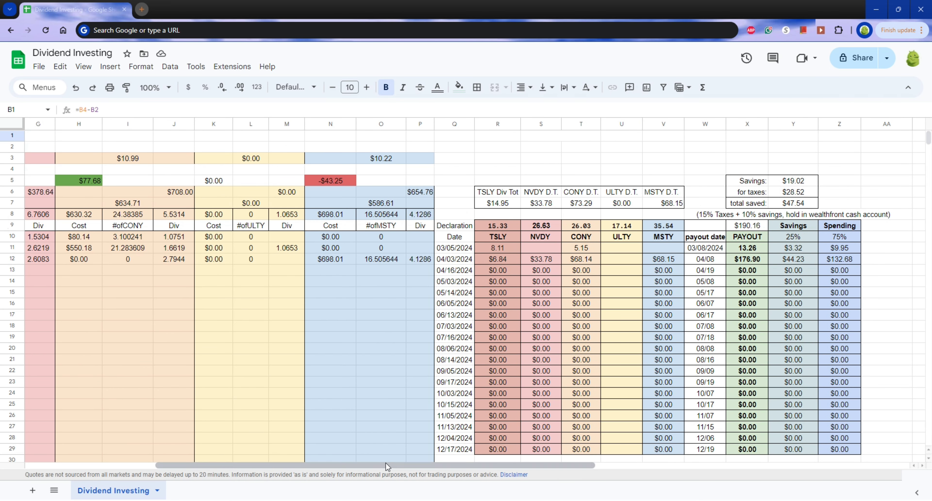
- Review the TSLY, NVDY, CONY, ULTY and MSTY ticker headers
drag(386, 463, 427, 466)
click(424, 237)
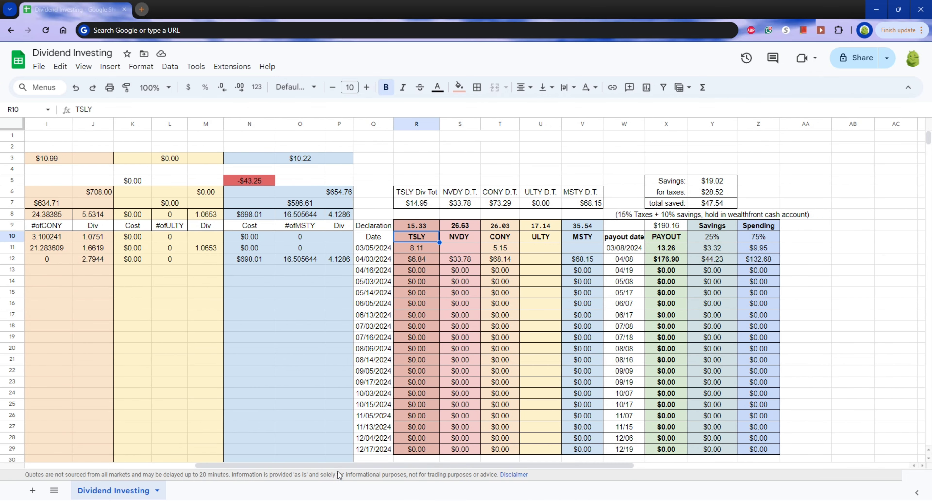
click(470, 237)
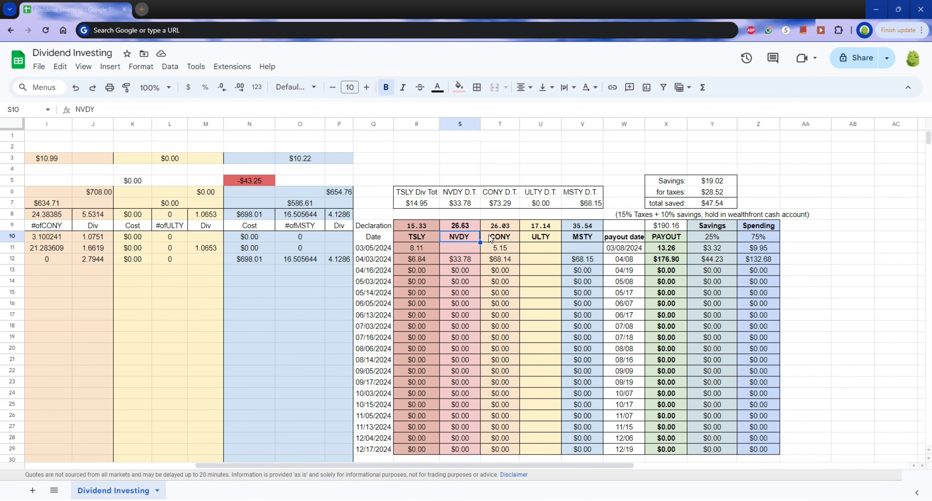
click(511, 238)
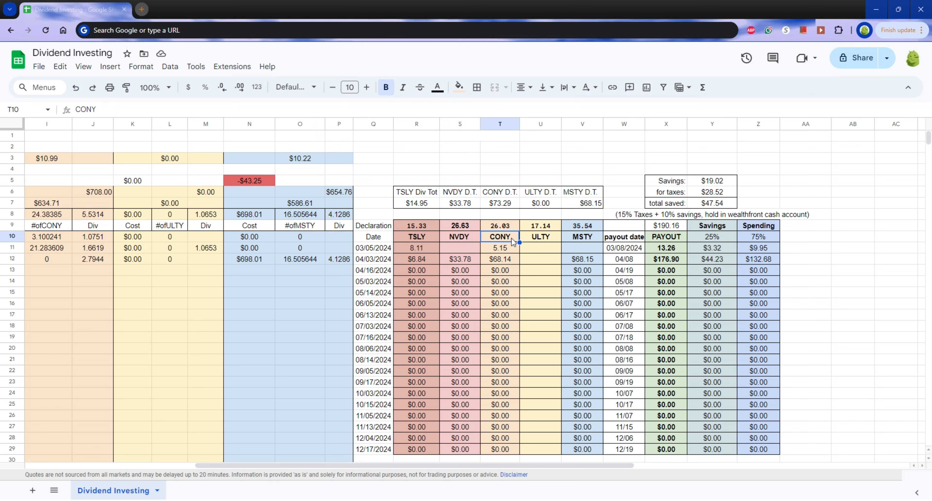
click(553, 236)
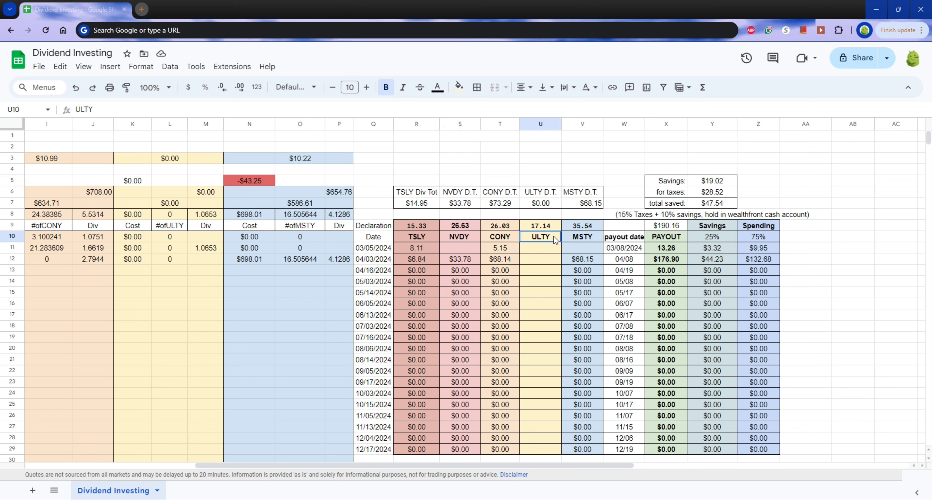
click(591, 242)
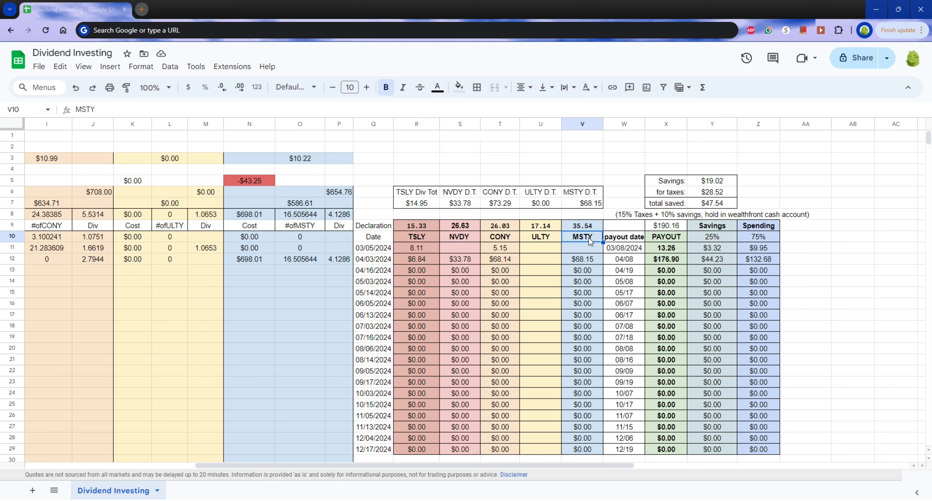
- Inspect the price formulas behind TSLY and NVDY
click(413, 235)
click(431, 223)
click(153, 109)
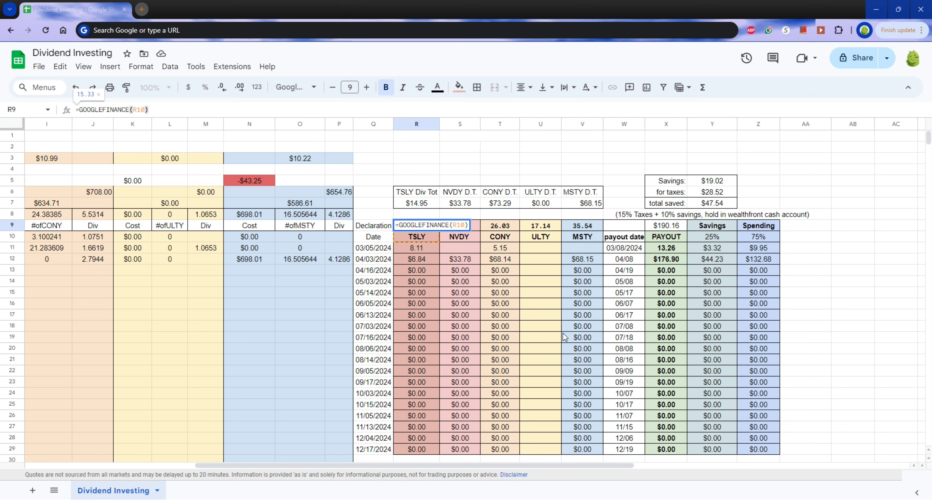
click(472, 240)
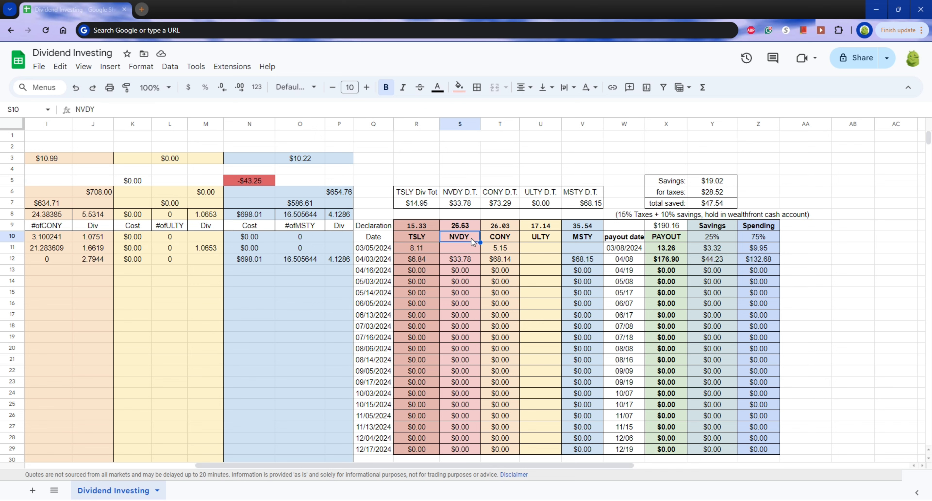
click(470, 227)
click(169, 114)
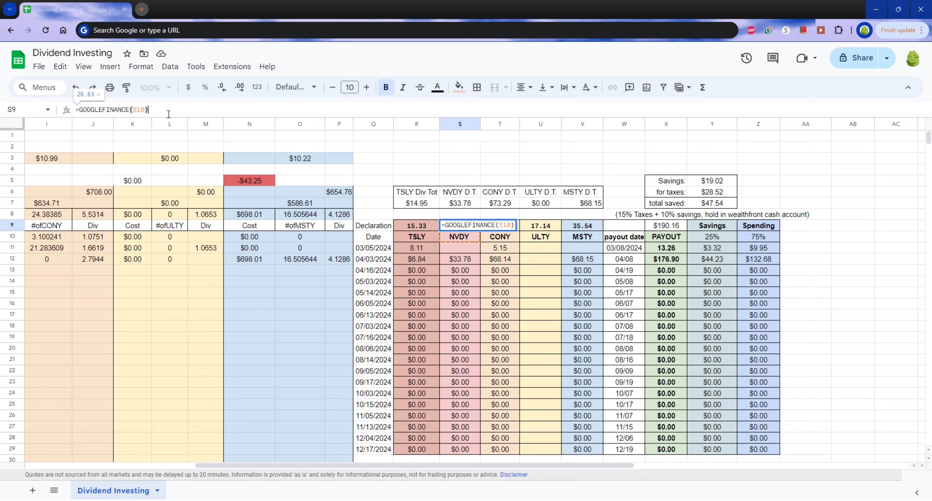
key(Tab)
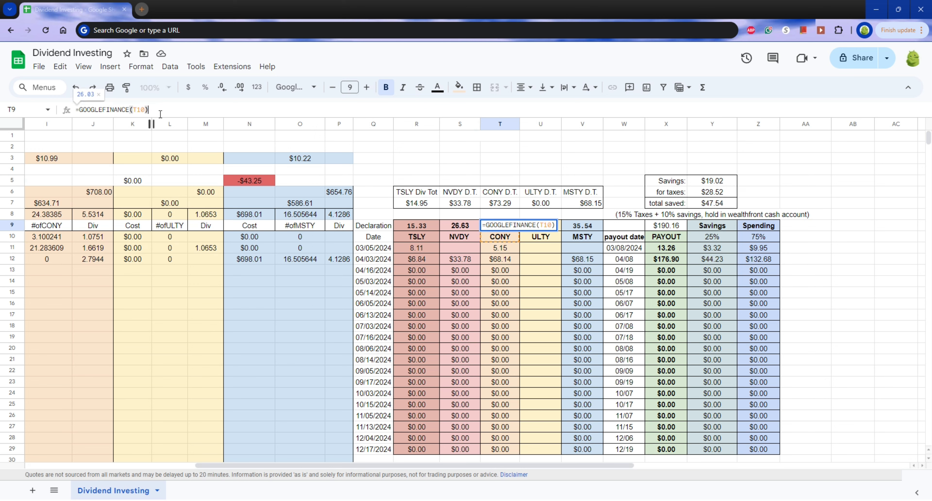
- Inspect the price formulas behind CONY, ULTY and MSTY
click(548, 237)
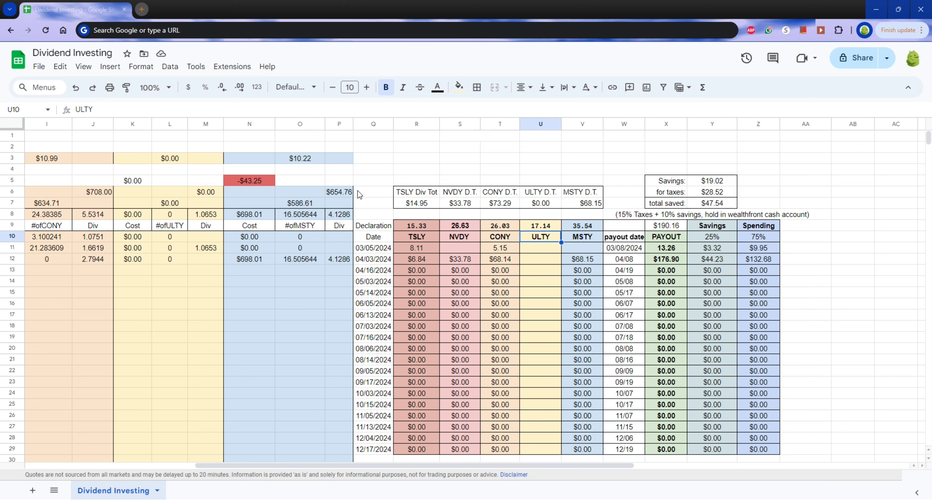
click(551, 226)
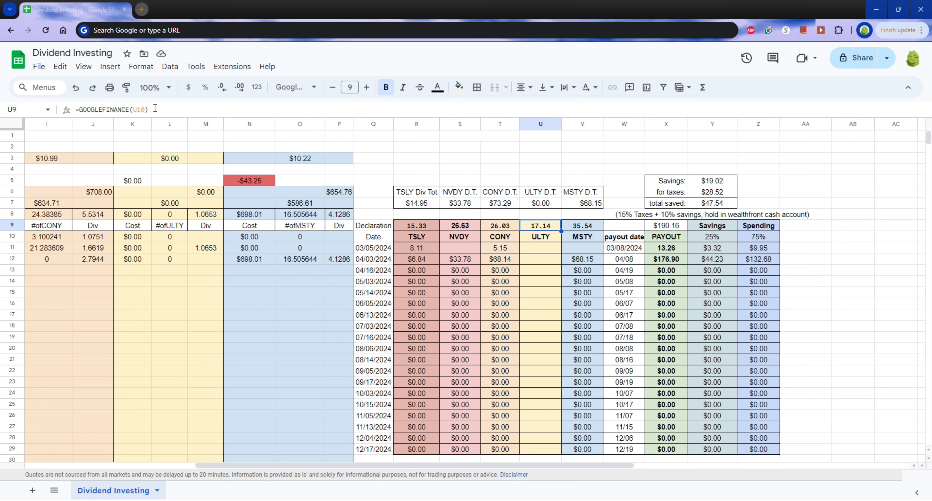
key(Return)
click(580, 236)
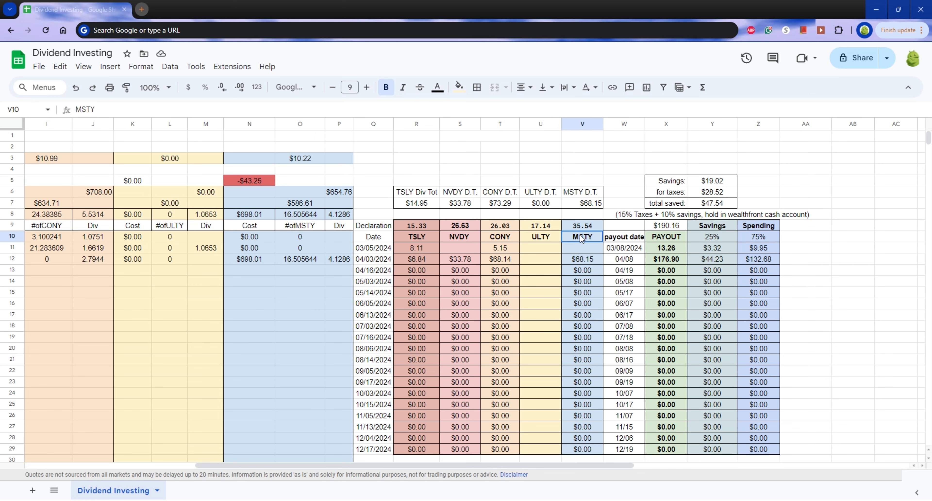
click(600, 226)
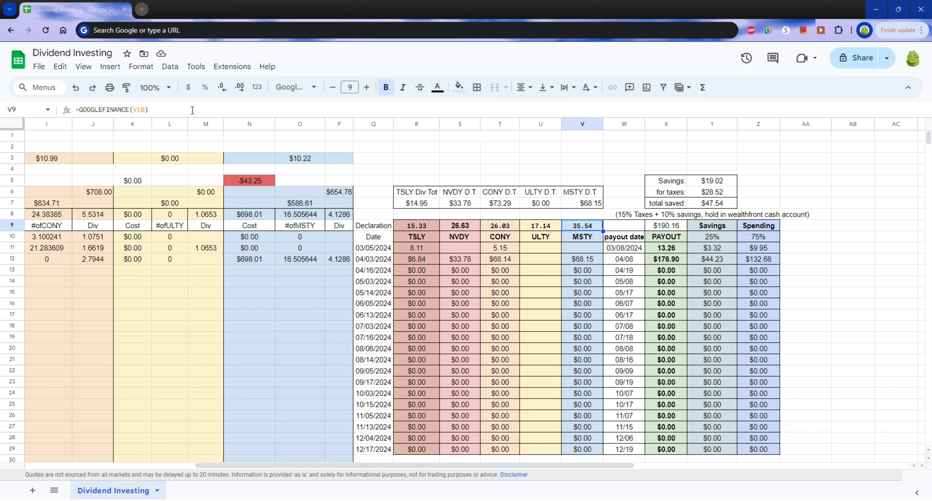
key(Return)
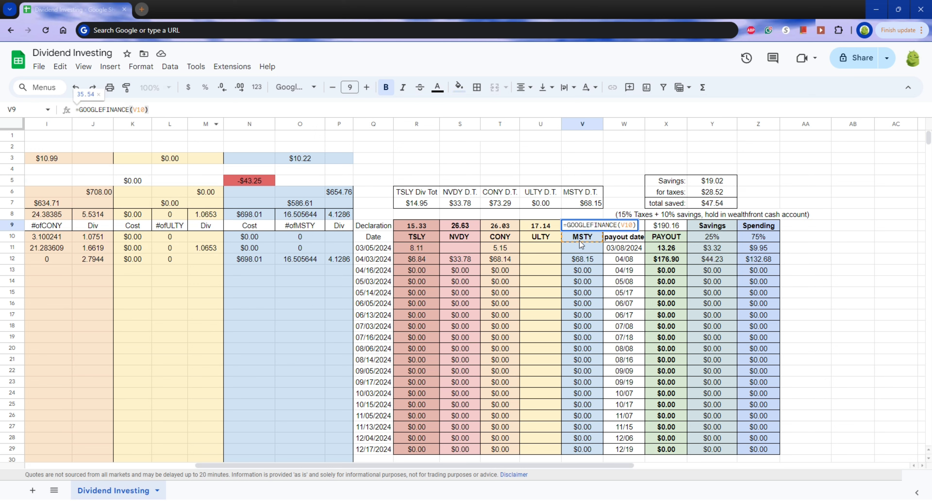
key(Return)
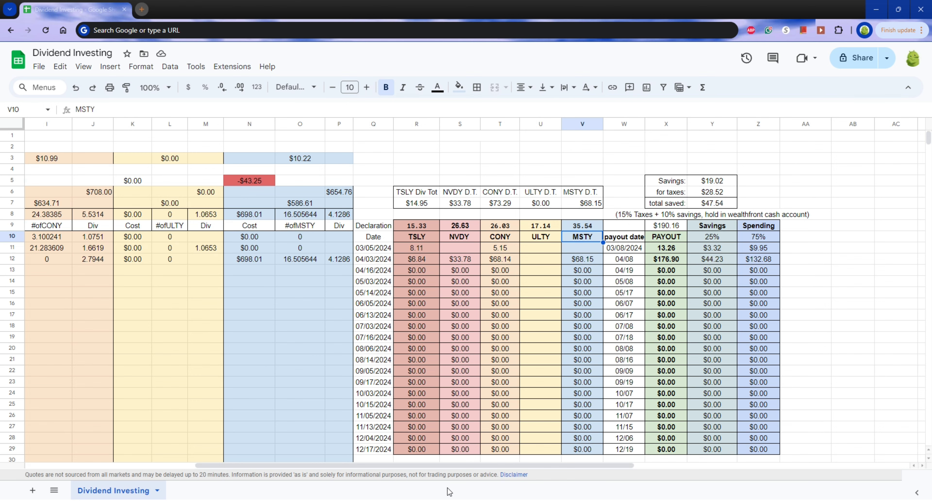
- Check TSLY's 174.3 purchase cost, the 03/05/2024 declaration date and the total shares formula
drag(448, 467, 242, 441)
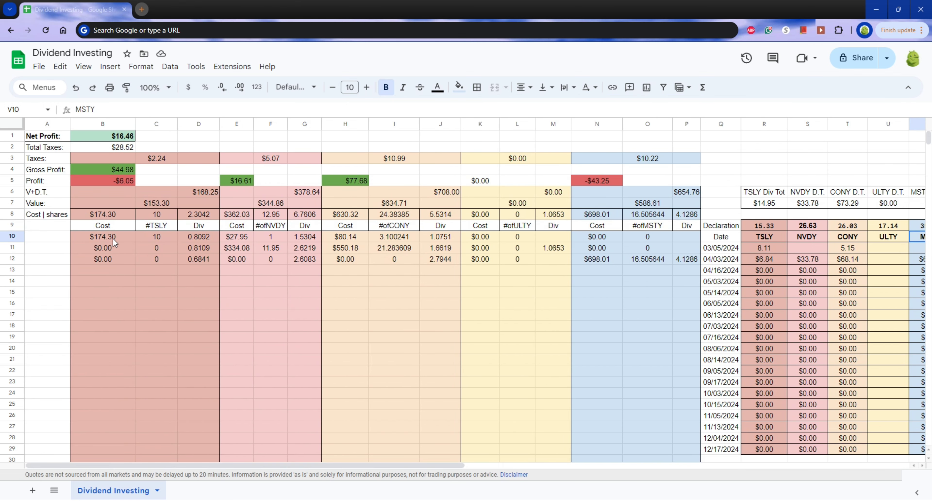
click(104, 237)
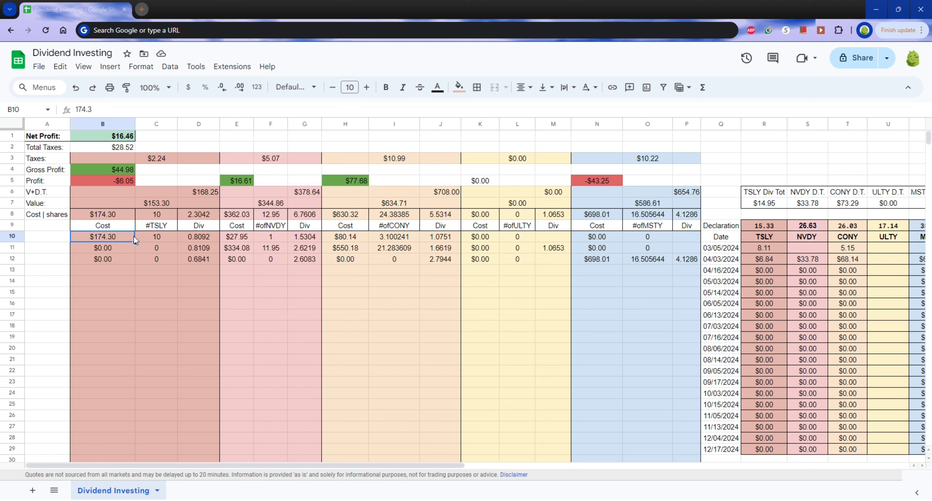
click(728, 250)
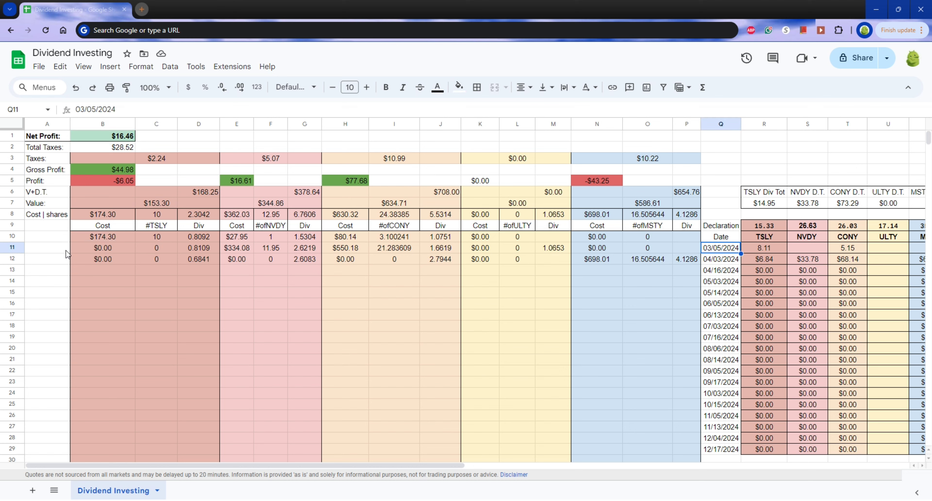
click(108, 239)
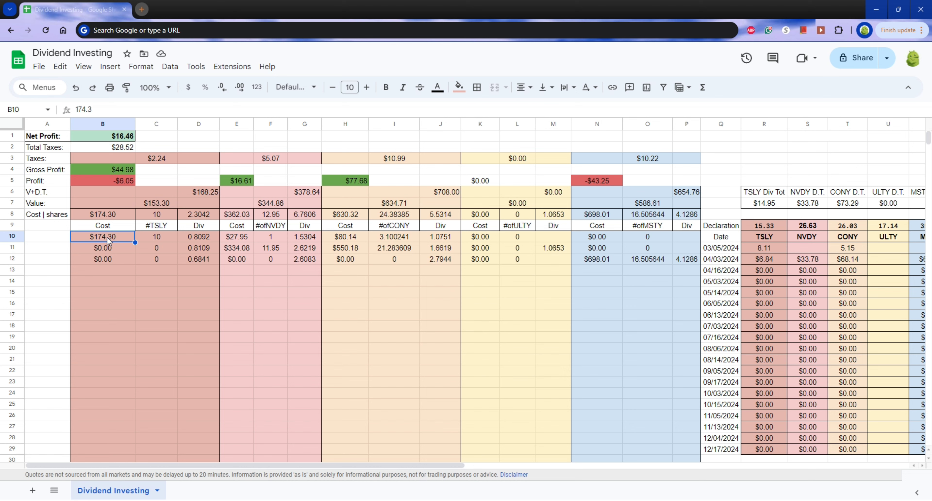
click(170, 219)
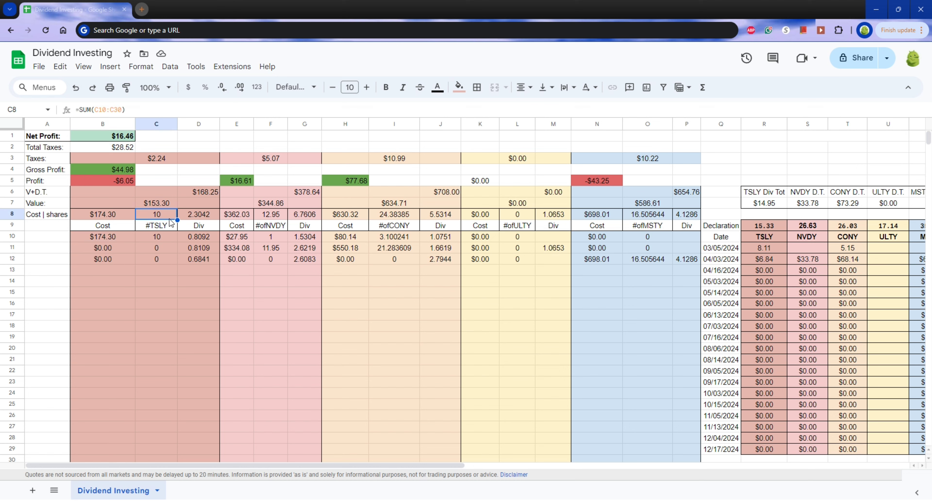
- Examine the TSLY current value formula, which references price R9 and share count C8
click(154, 205)
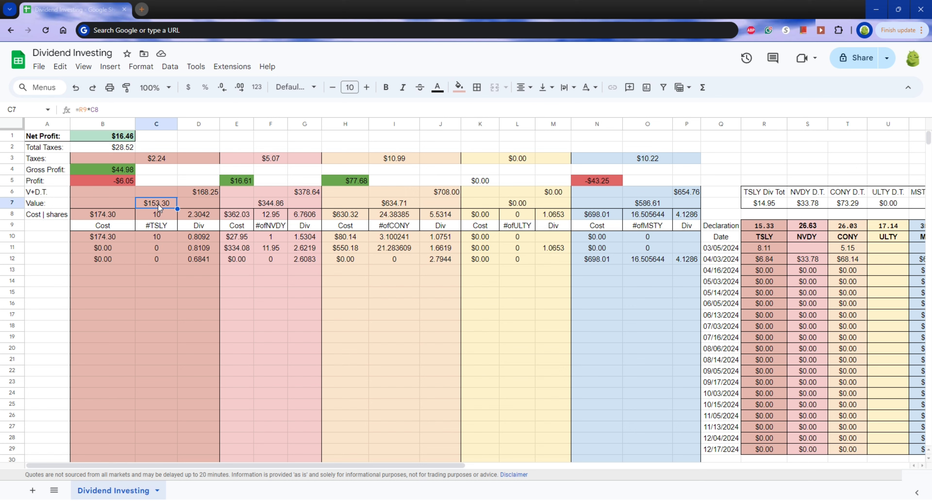
click(117, 110)
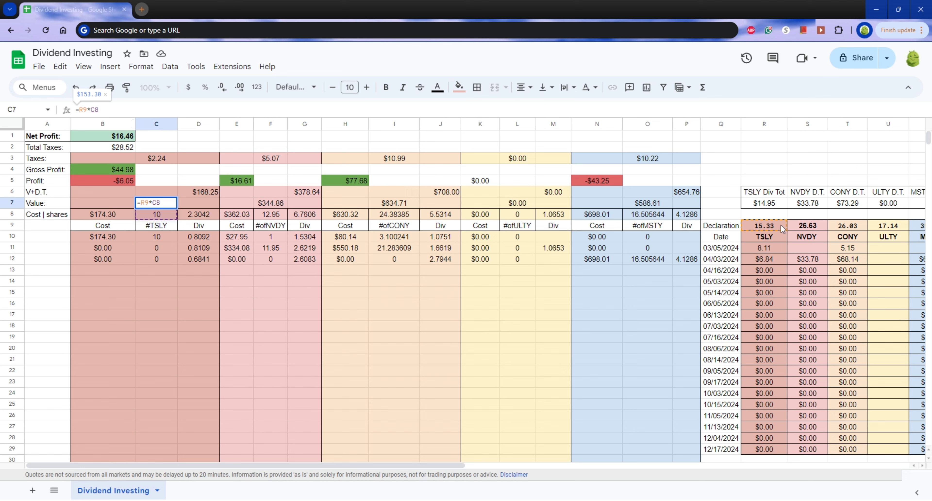
click(86, 110)
click(102, 113)
click(124, 217)
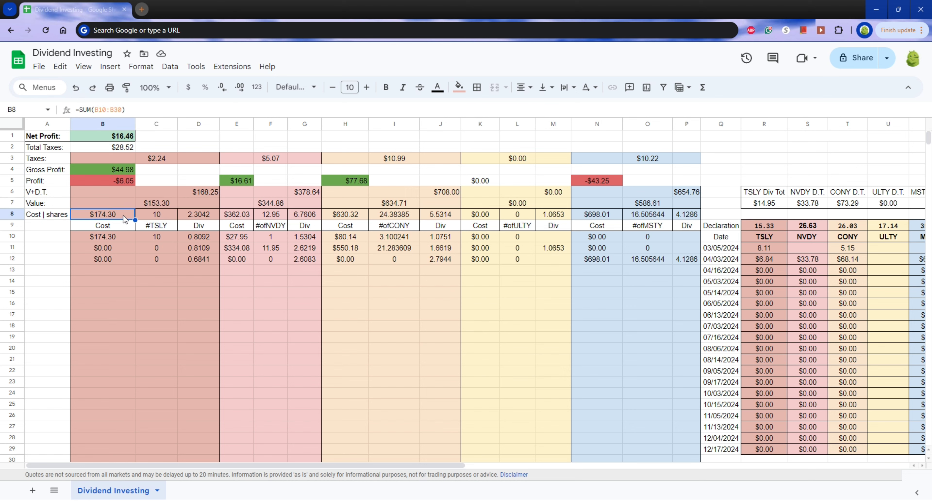
- Examine the TSLY V+D.T. formula adding dividend total R7 and value C7
click(170, 207)
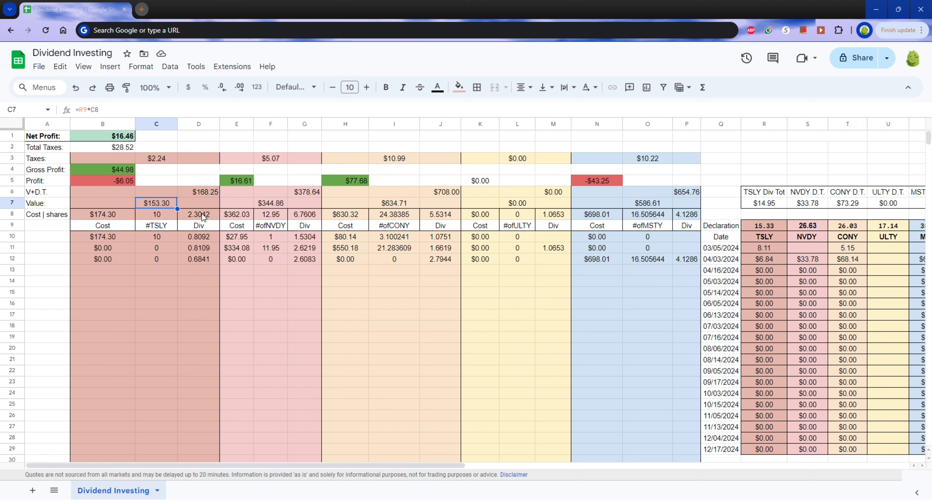
click(210, 194)
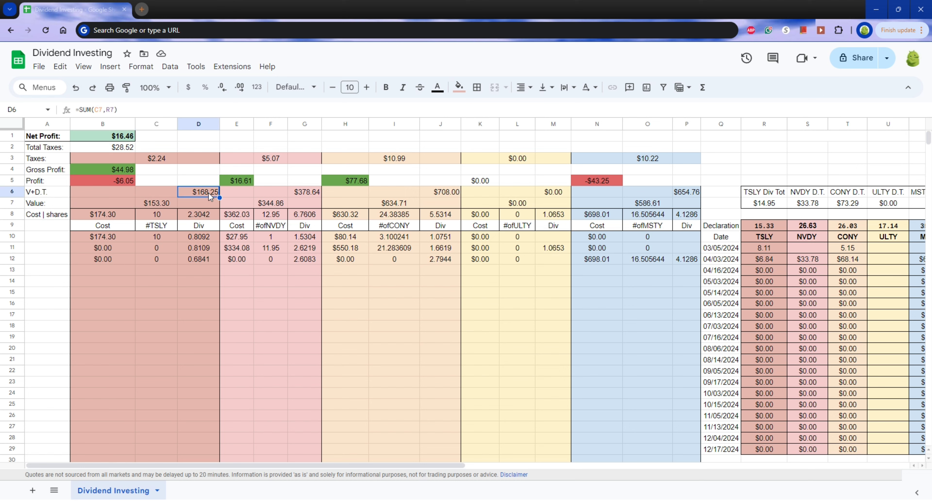
double_click(209, 192)
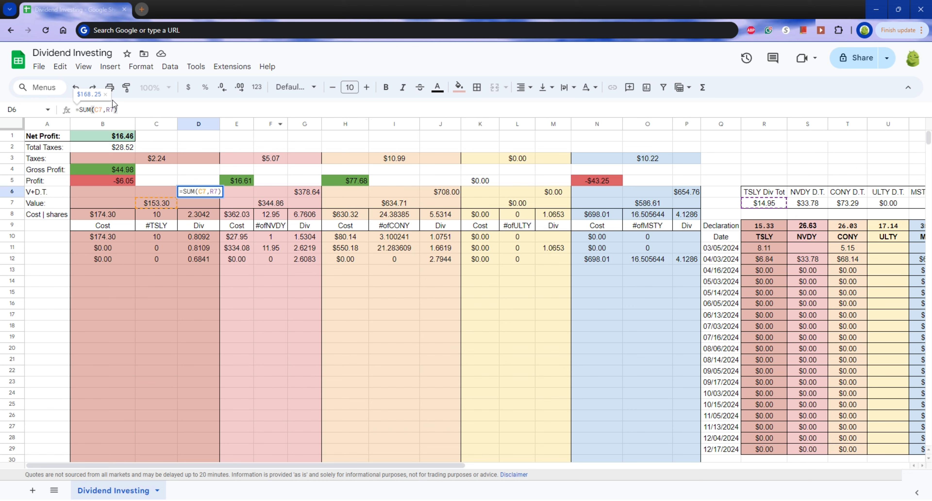
click(116, 110)
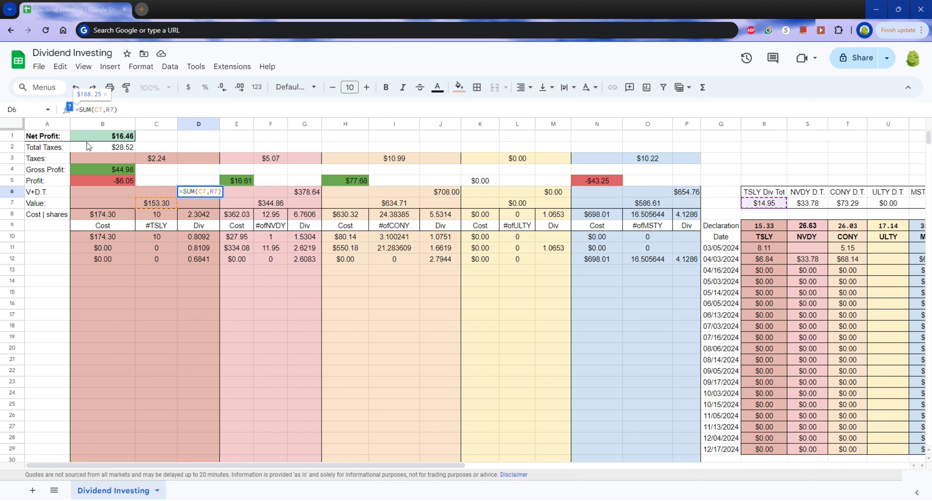
click(102, 115)
click(768, 249)
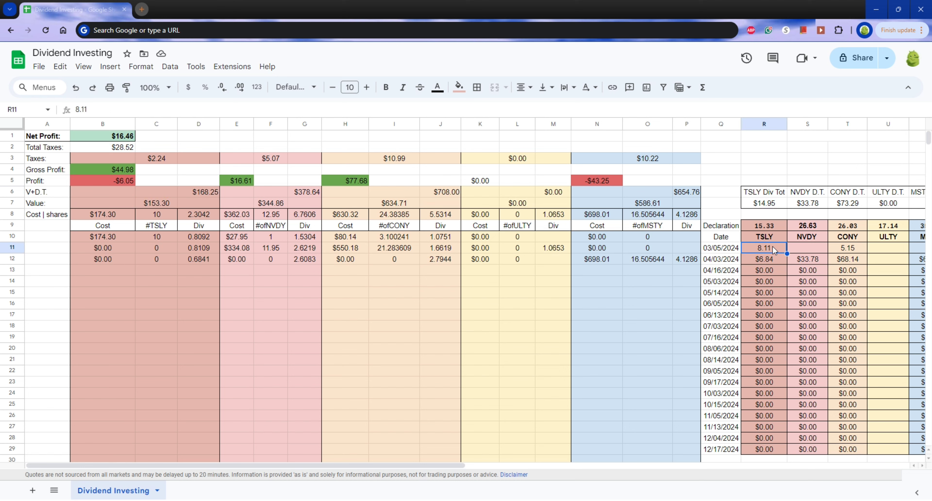
- Format the TSLY 8.11 and CONY 5.15 dividends as currency
click(149, 70)
mouse_move(183, 112)
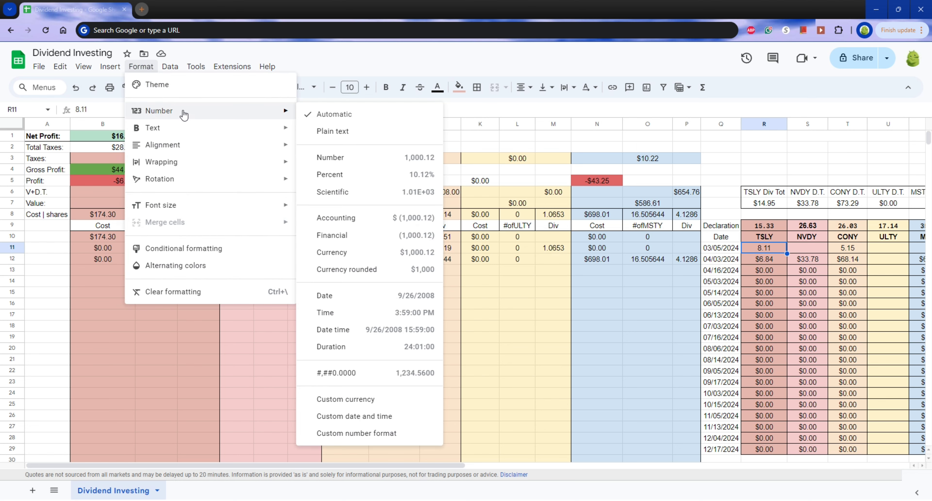
click(387, 255)
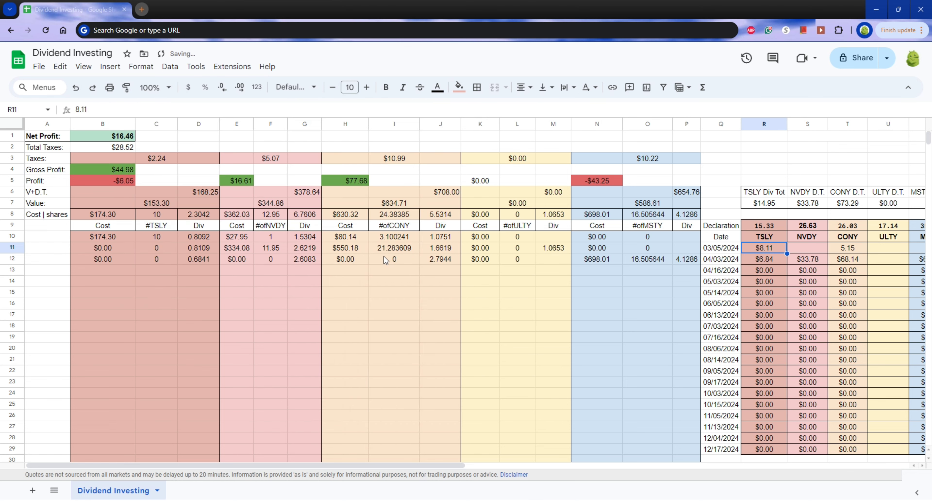
click(853, 248)
click(140, 68)
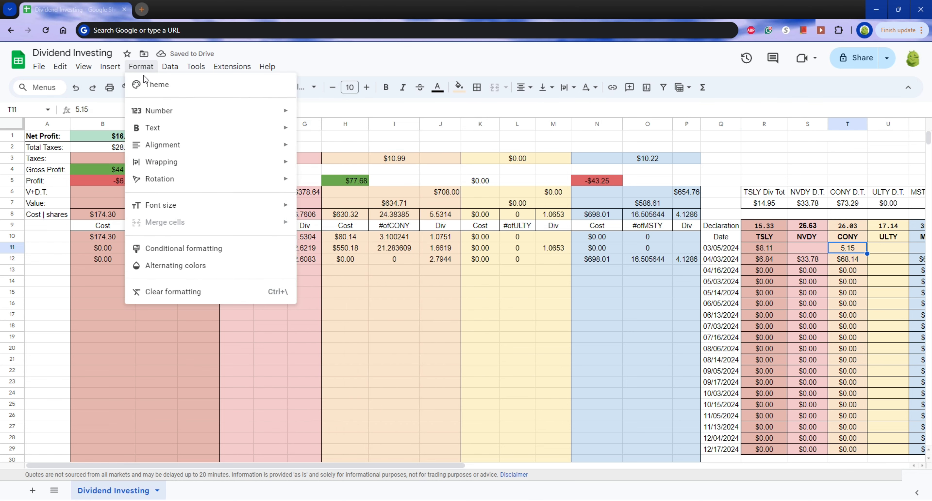
mouse_move(159, 110)
click(353, 255)
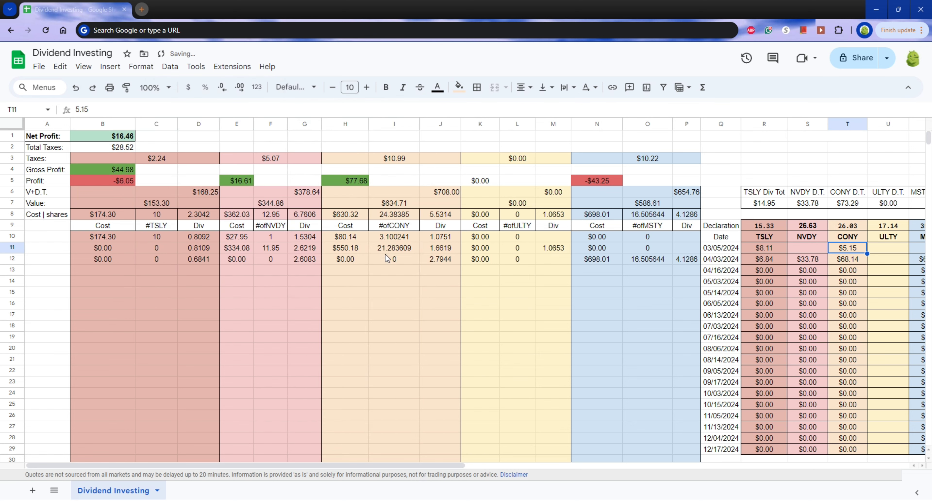
click(844, 274)
- Review the formulas in R7, R12, C7, D6 and the B5 profit cell
click(784, 251)
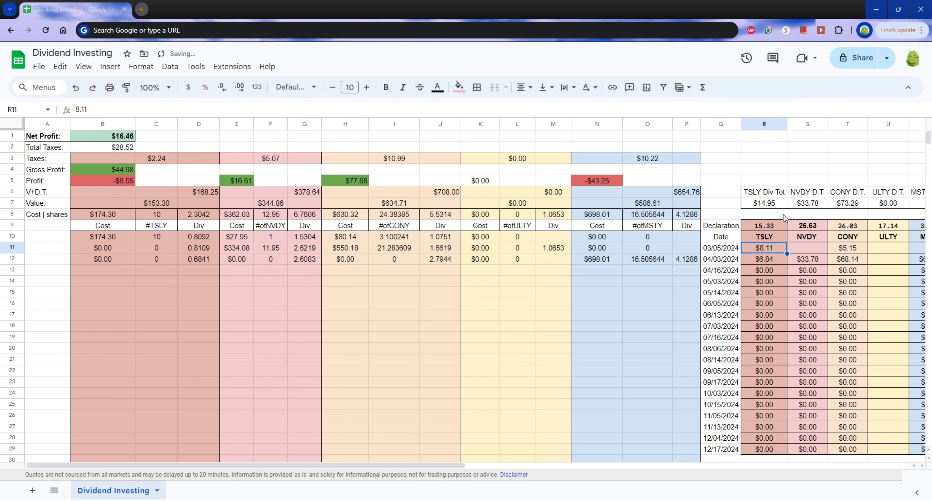
click(778, 205)
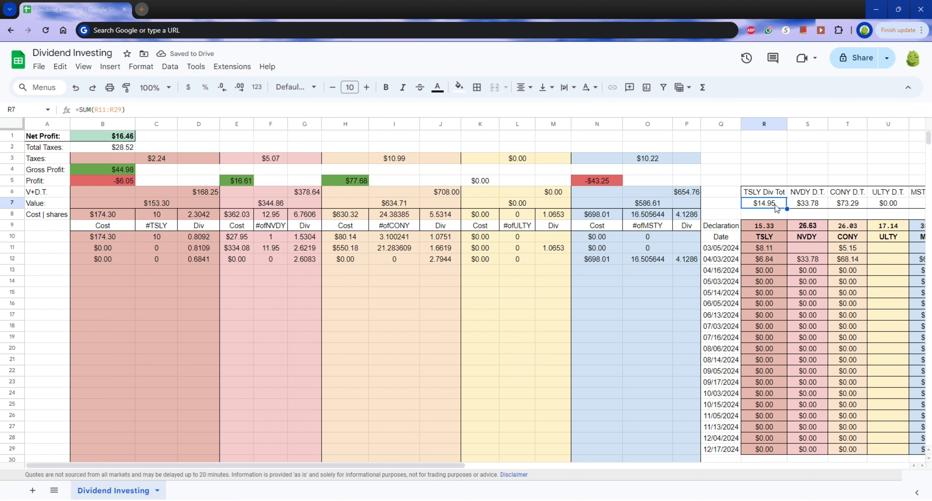
click(114, 113)
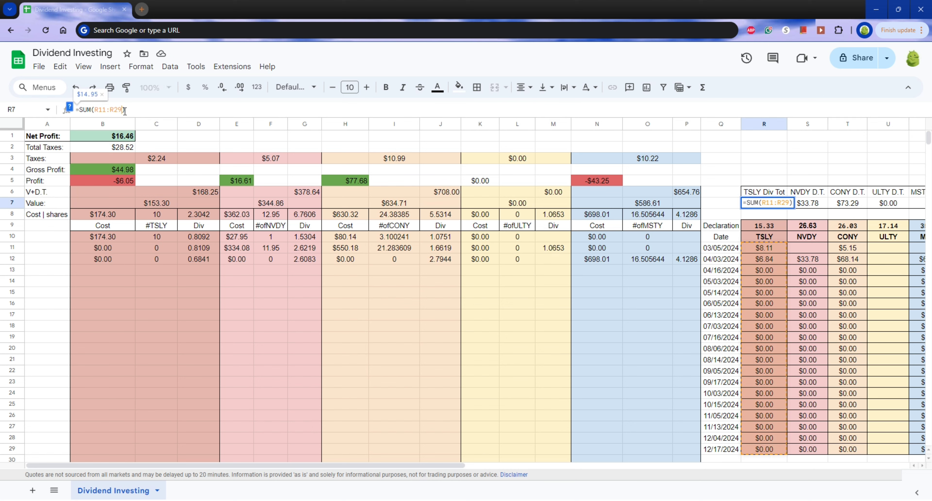
click(775, 249)
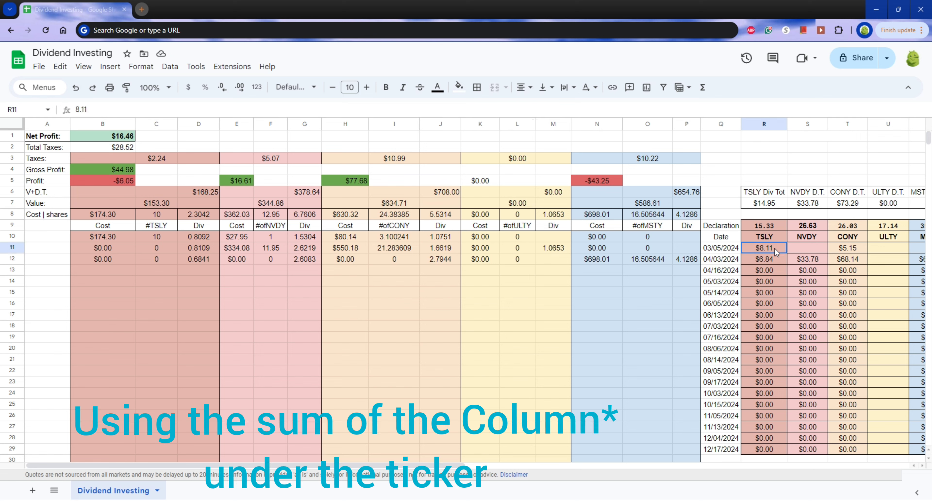
click(782, 260)
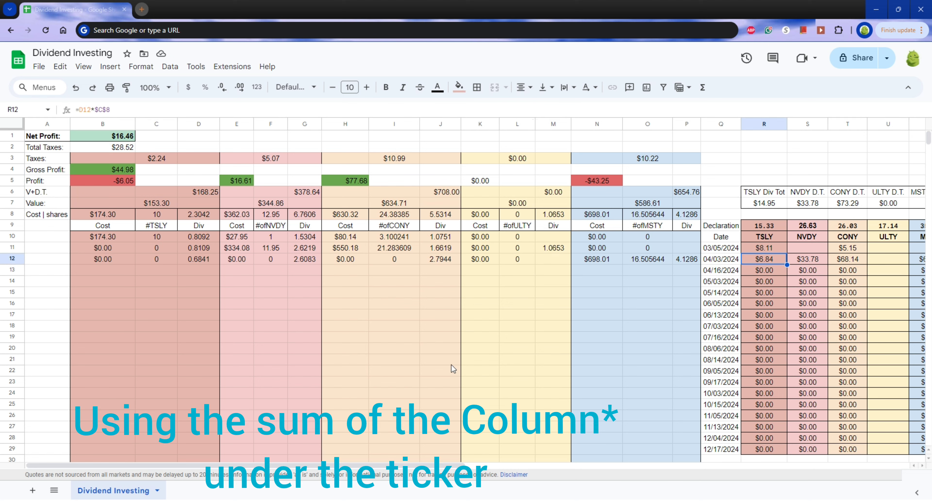
click(158, 206)
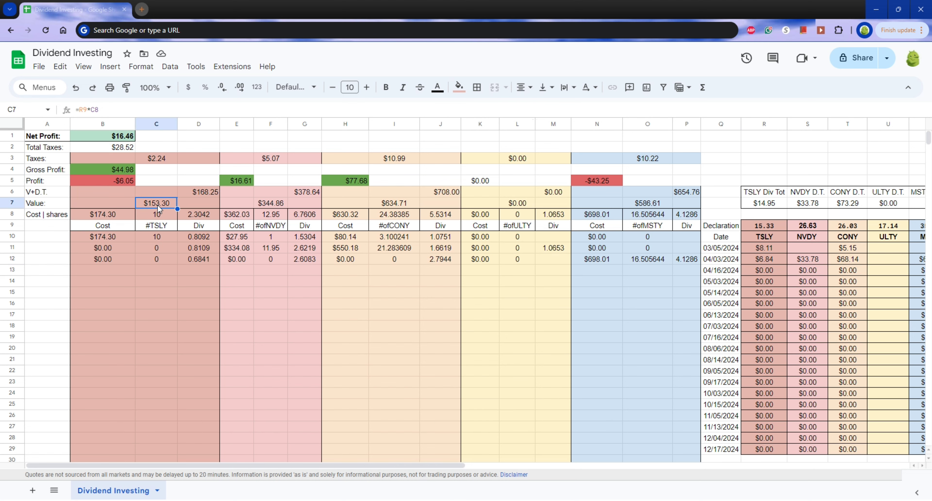
click(211, 192)
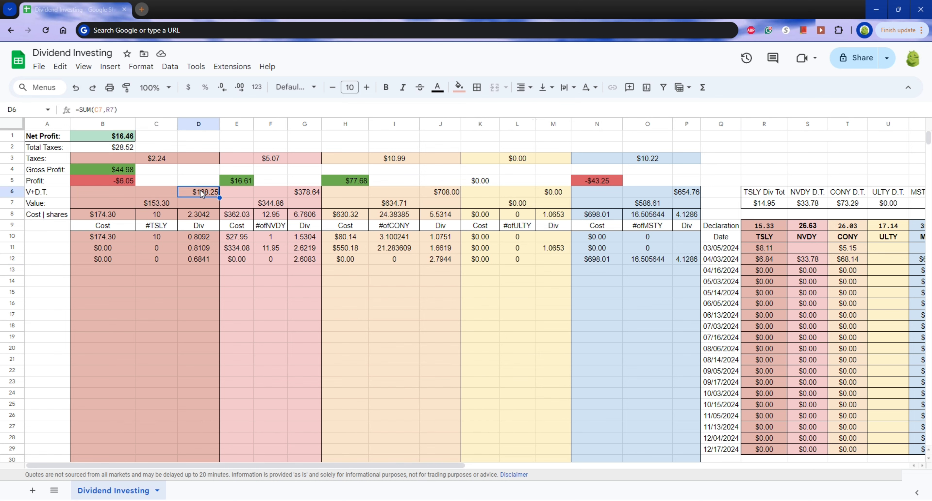
click(130, 183)
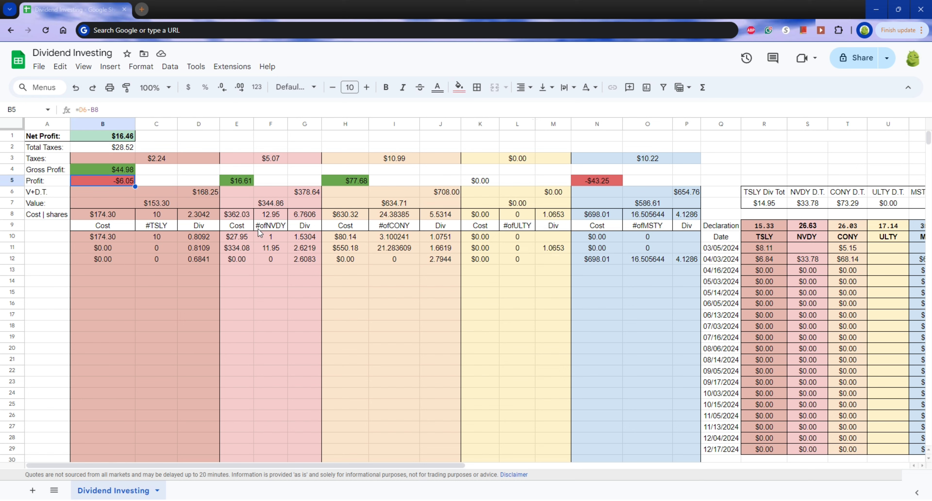
click(281, 228)
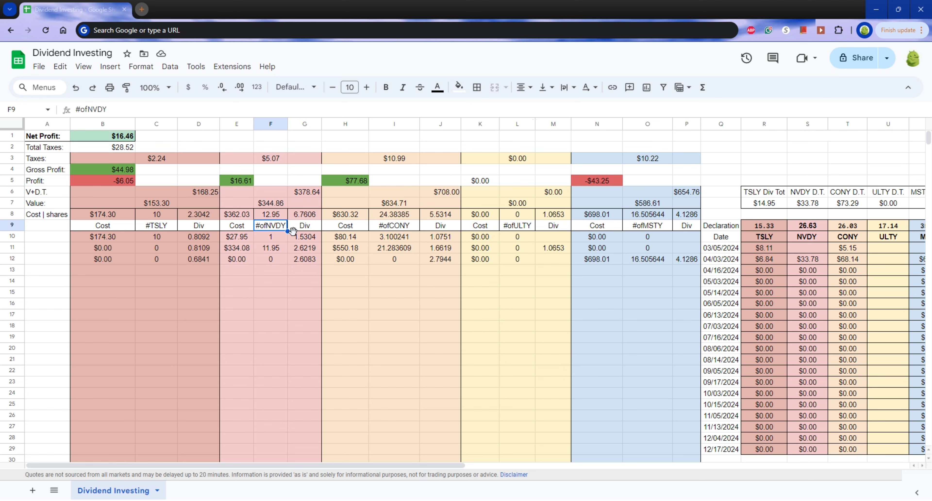
click(243, 240)
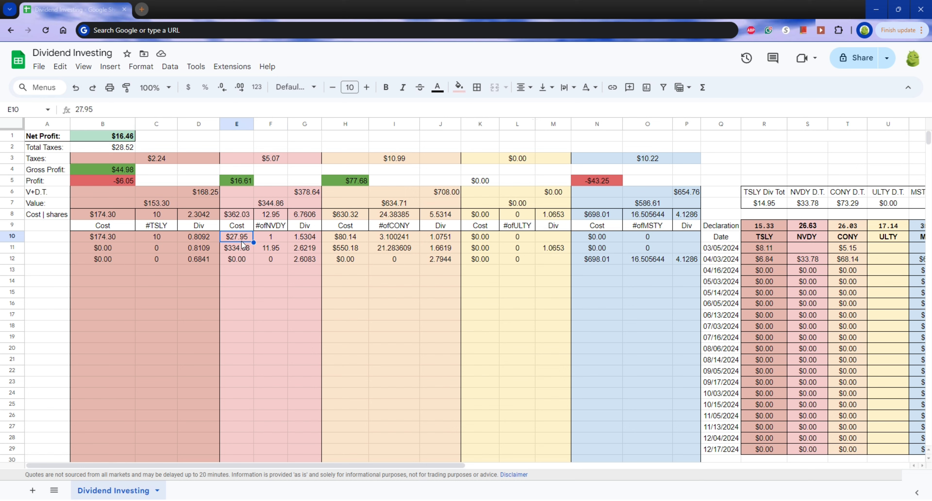
click(271, 239)
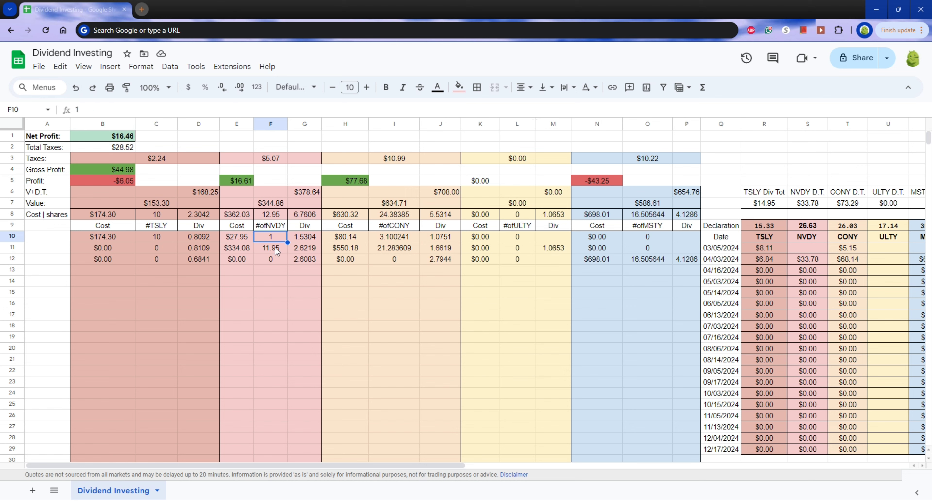
click(239, 251)
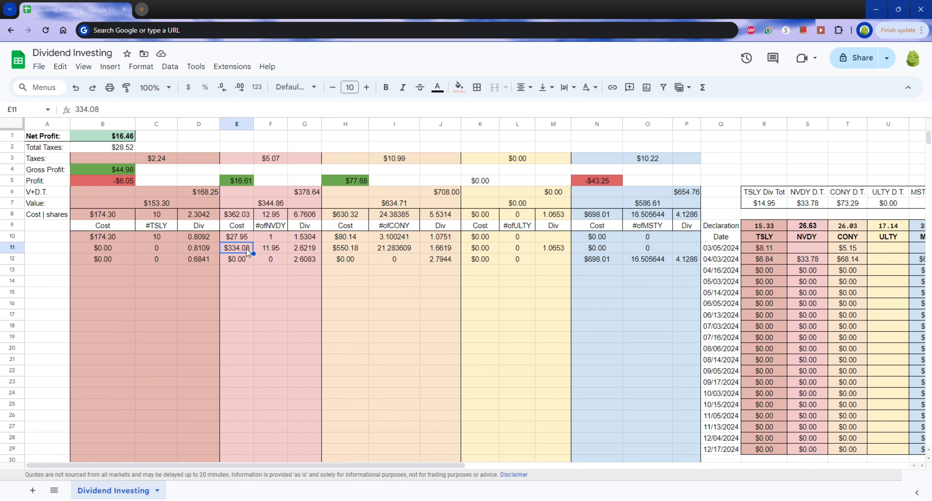
click(272, 250)
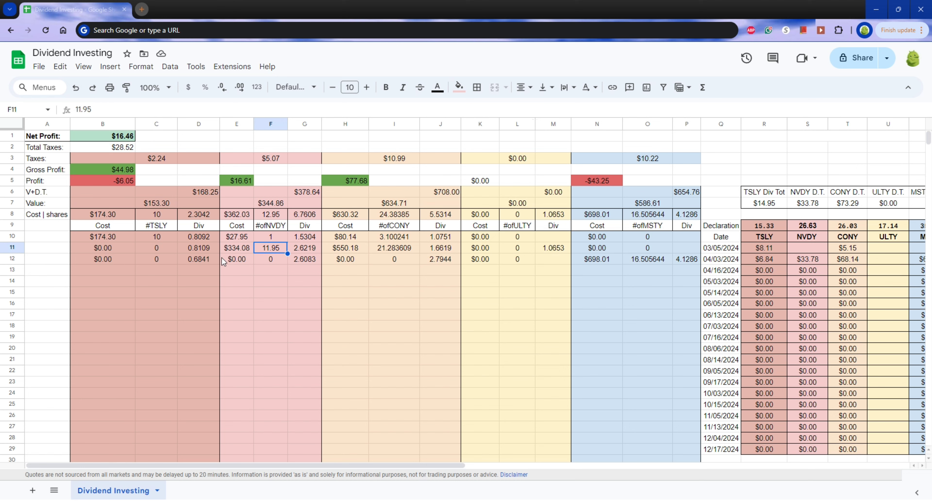
click(238, 262)
click(270, 261)
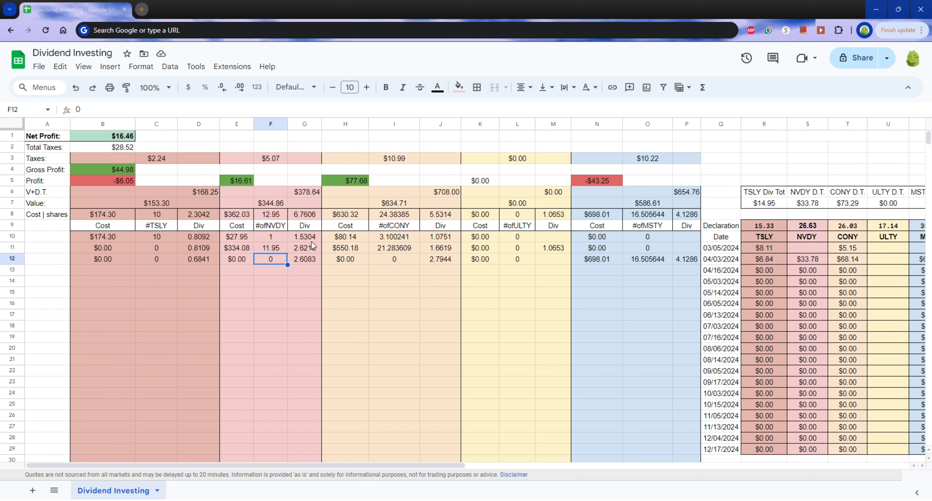
click(314, 248)
click(312, 258)
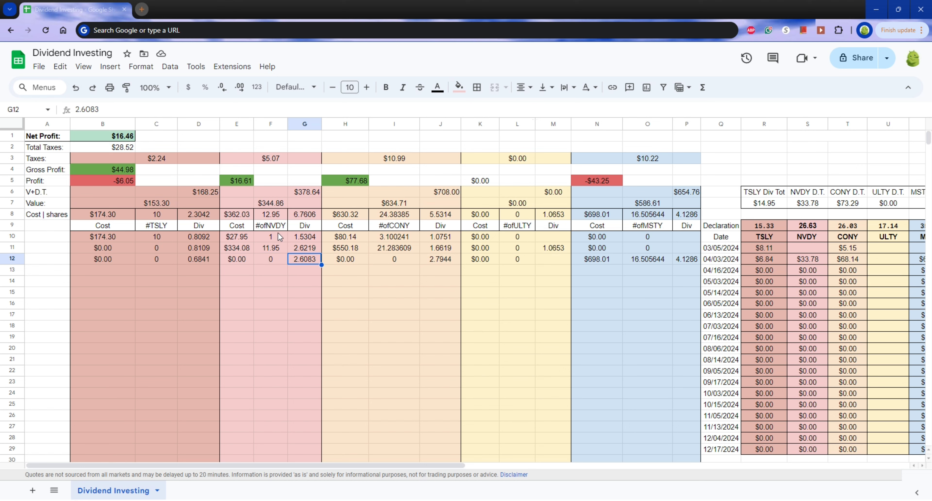
click(238, 217)
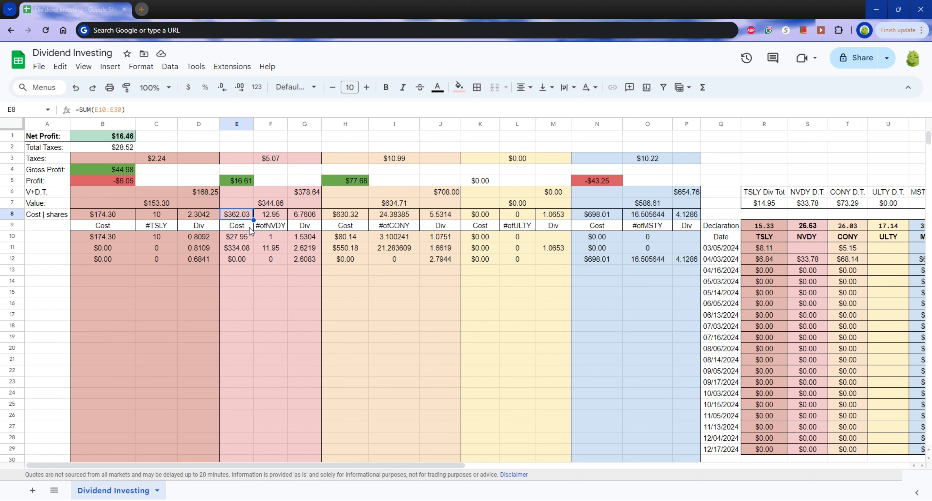
click(124, 110)
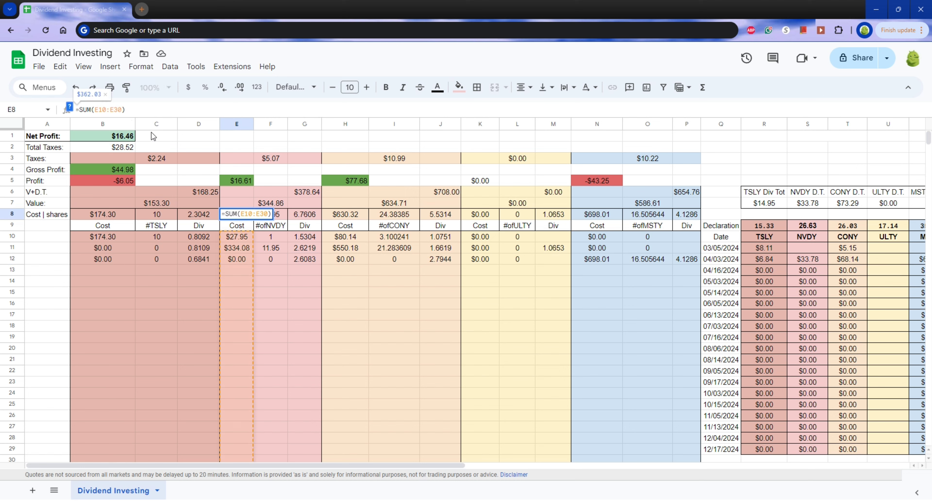
click(267, 251)
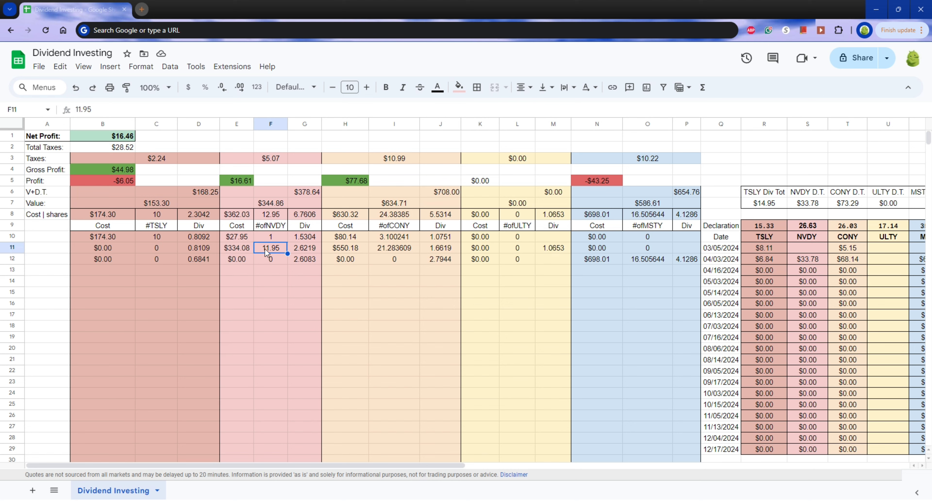
click(262, 205)
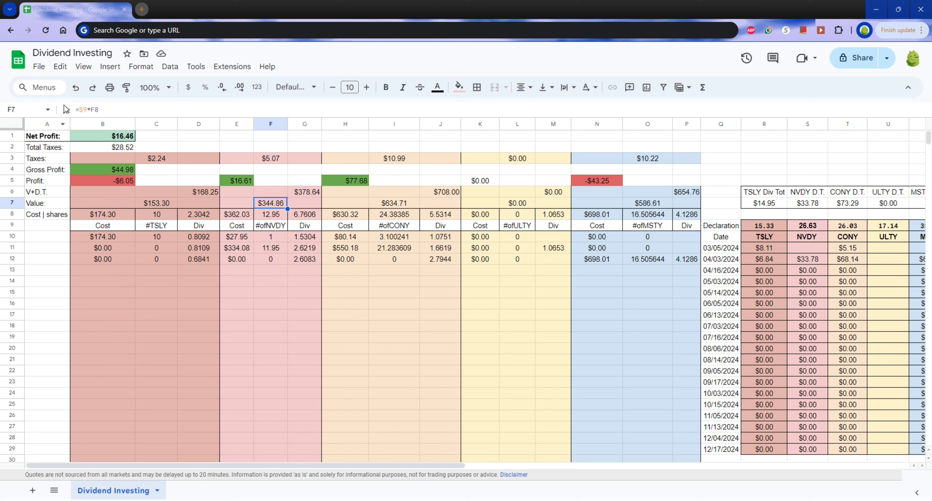
click(91, 109)
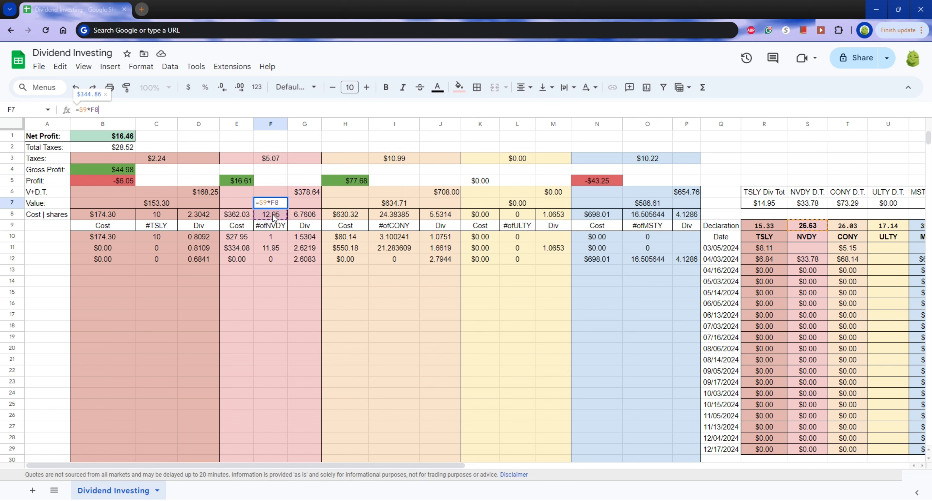
key(Return)
click(311, 195)
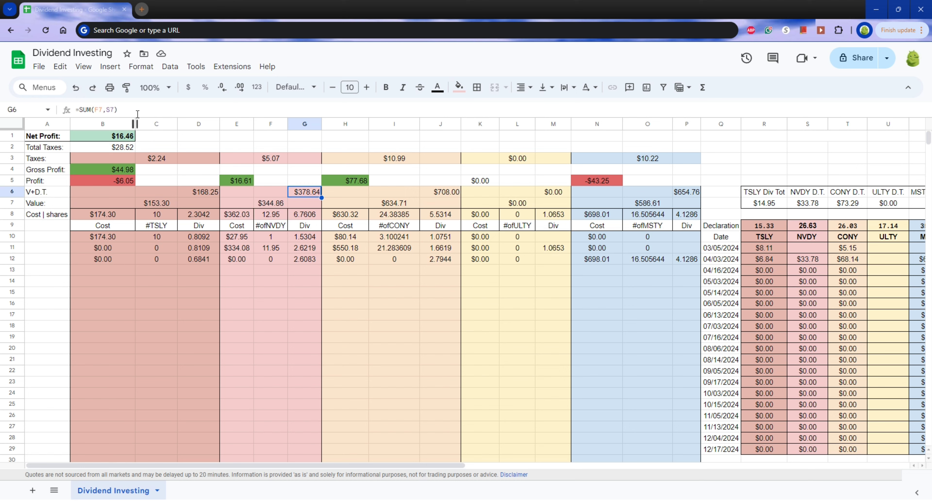
key(F2)
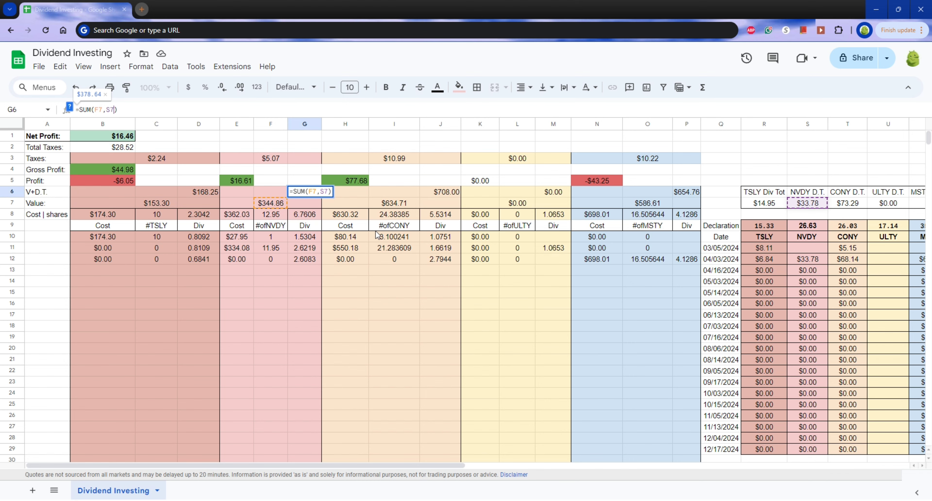
key(Return)
click(801, 261)
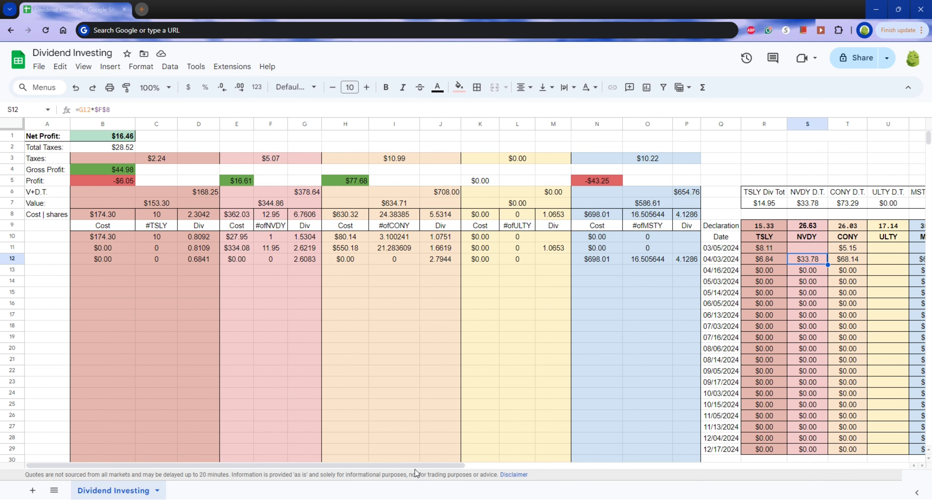
drag(417, 466, 547, 464)
click(563, 203)
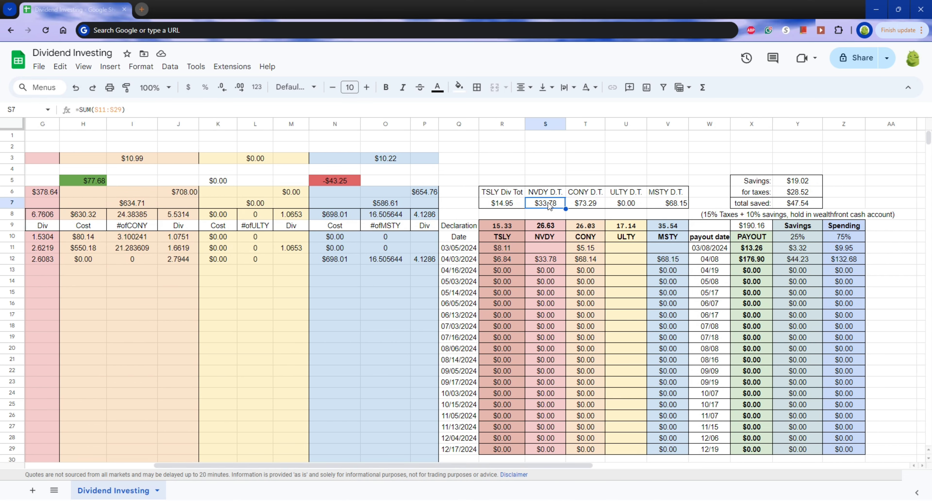
click(127, 113)
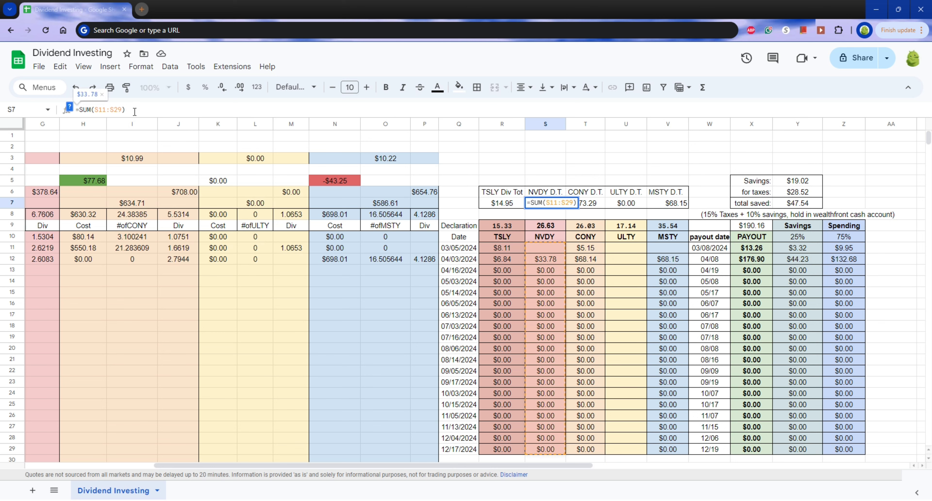
click(605, 280)
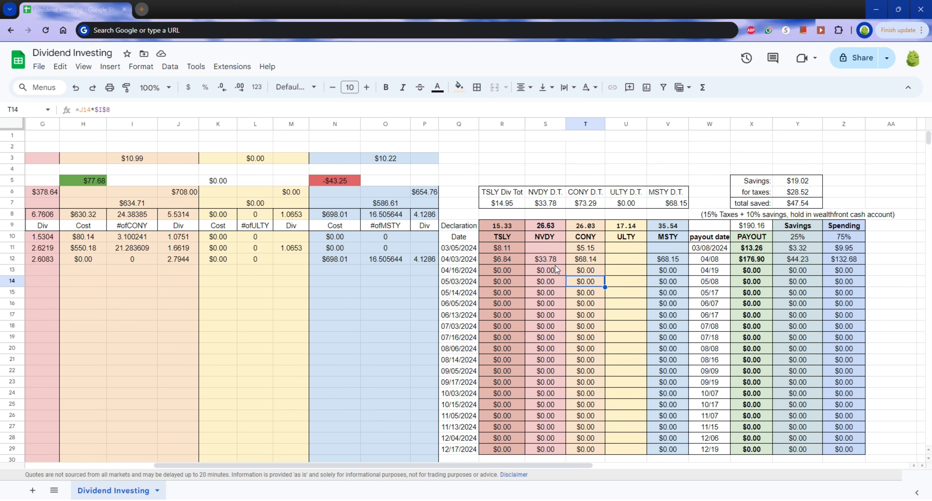
click(553, 263)
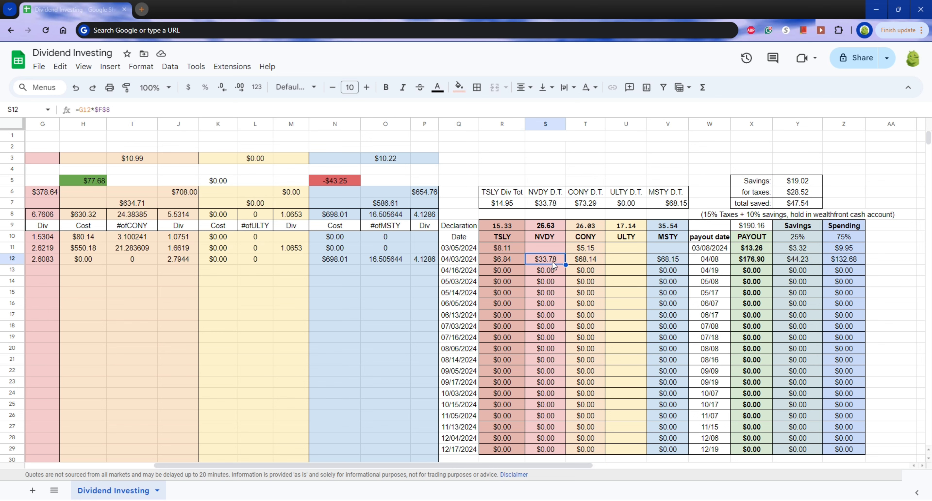
click(724, 263)
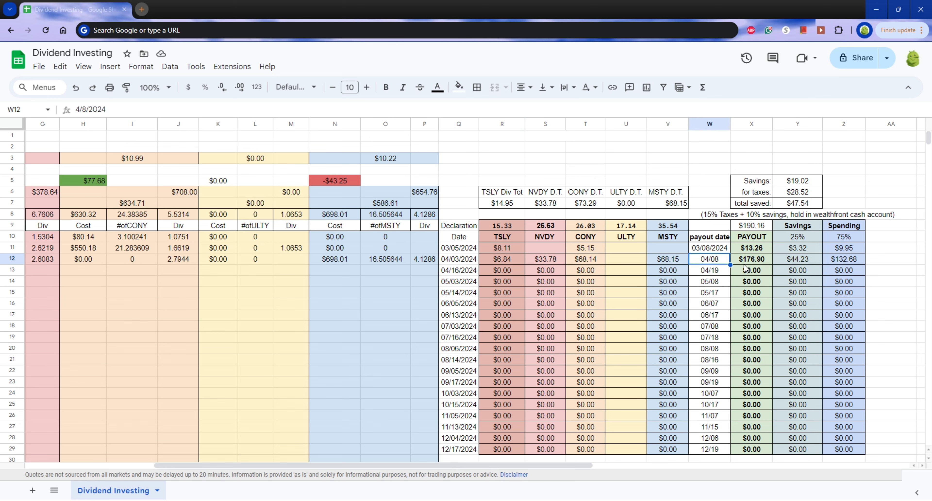
click(765, 263)
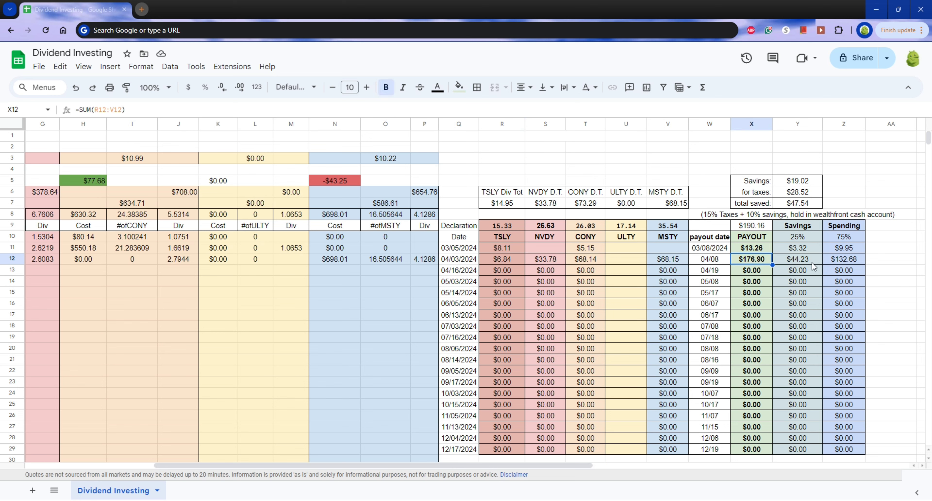
click(810, 239)
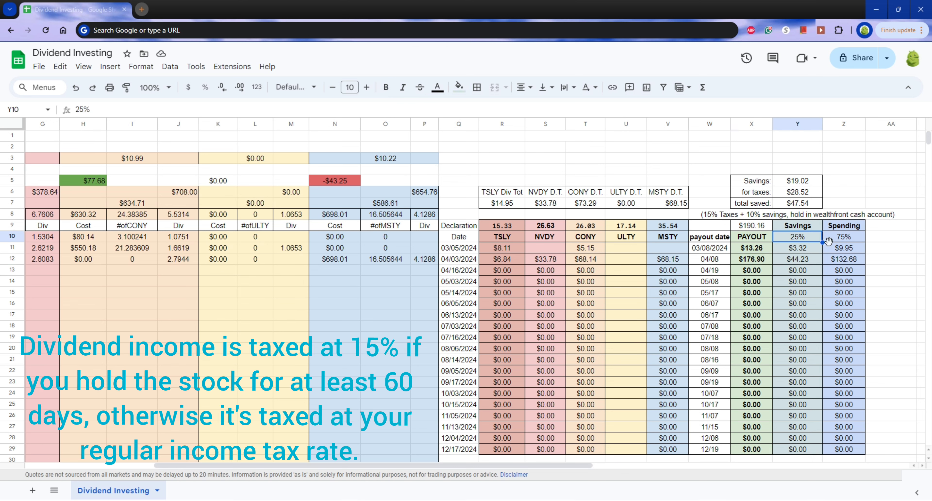
click(852, 238)
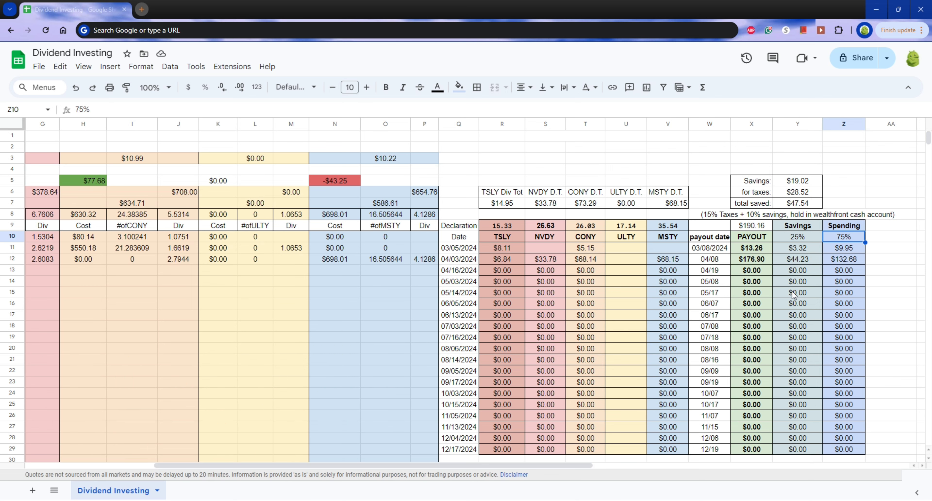
click(812, 195)
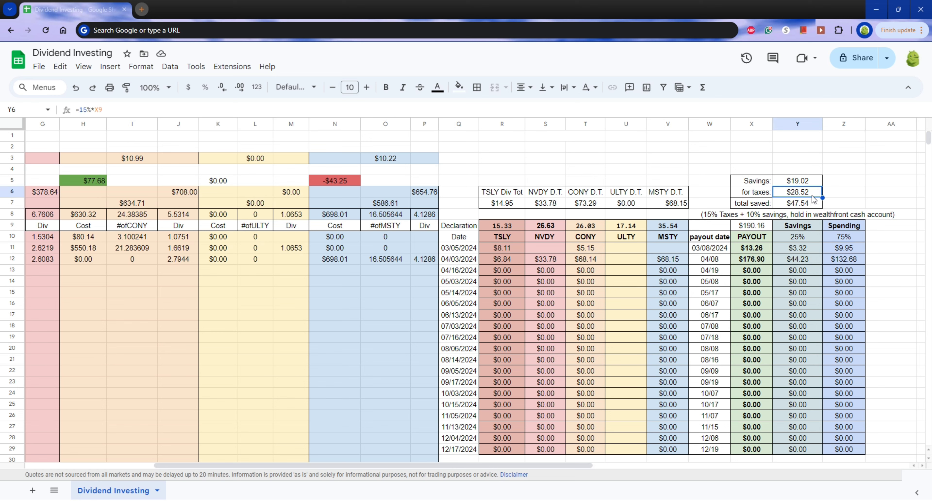
click(121, 115)
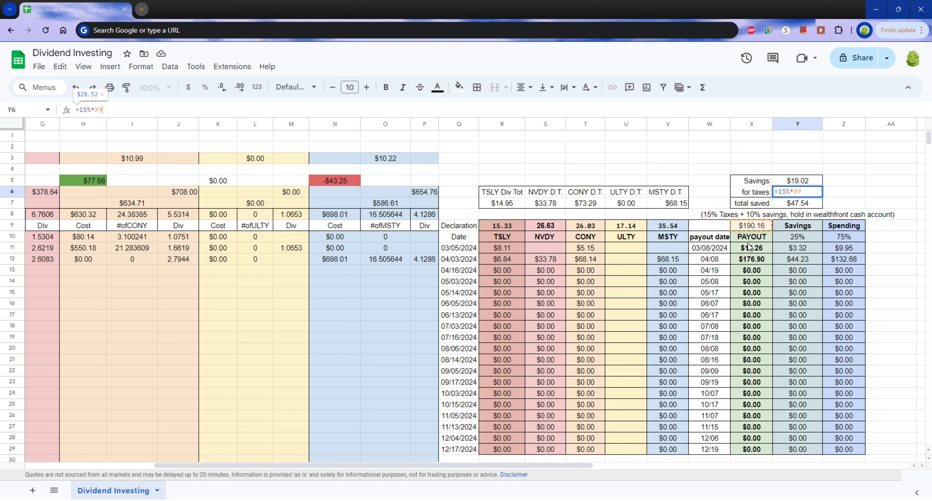
key(shift+Return)
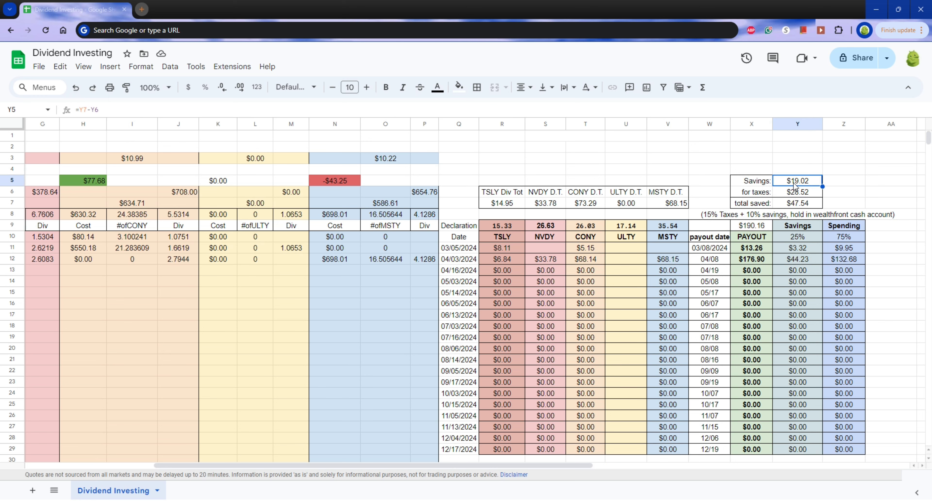
key(Return)
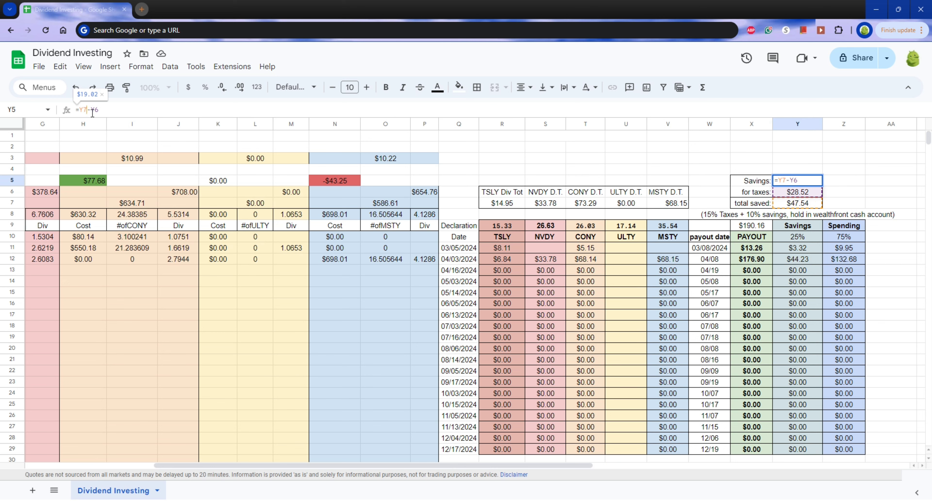
click(102, 112)
click(856, 207)
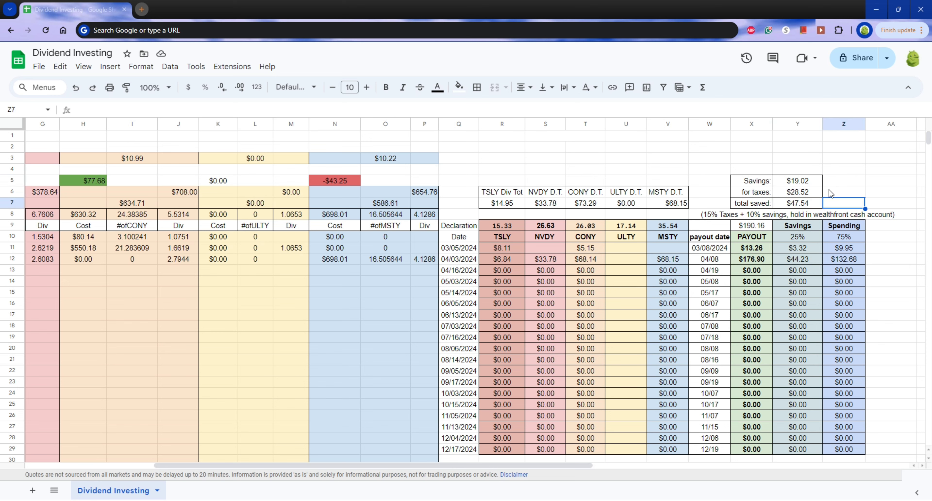
click(817, 182)
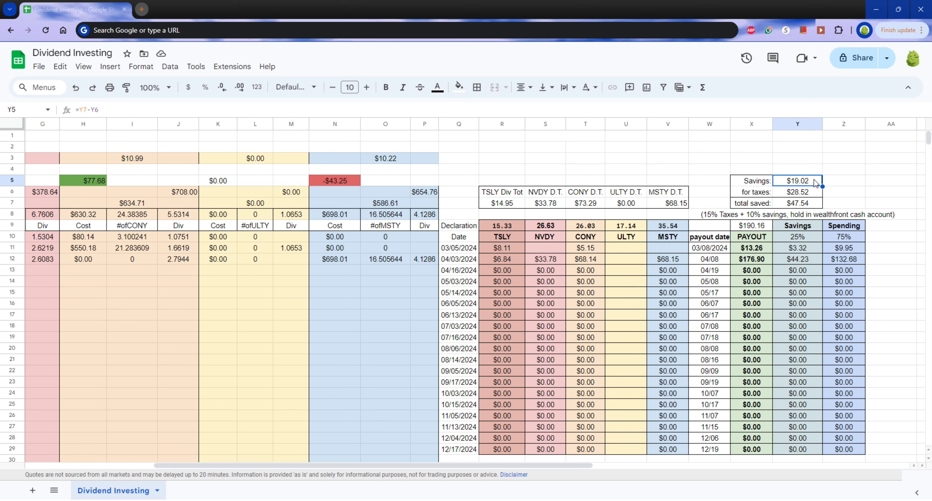
- Find the 15% taxes and savings note in row 8, then select empty cells beside the table
click(718, 217)
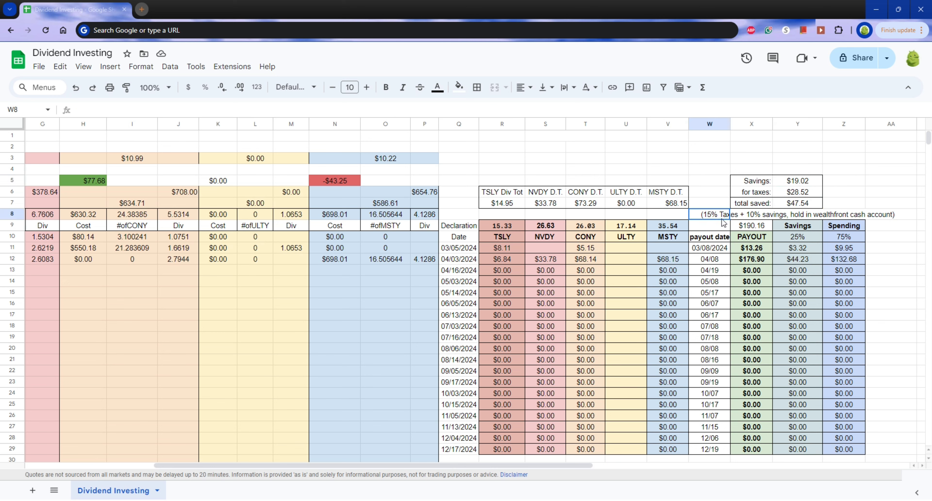
click(762, 217)
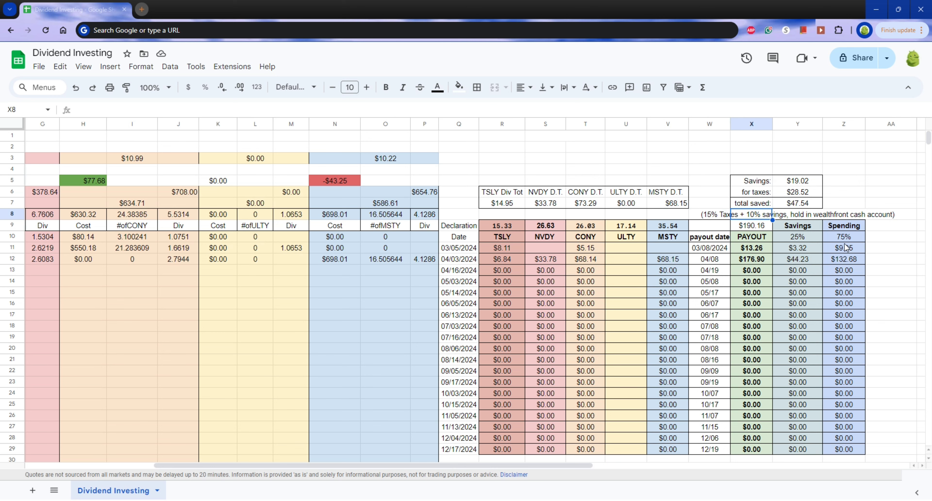
click(806, 217)
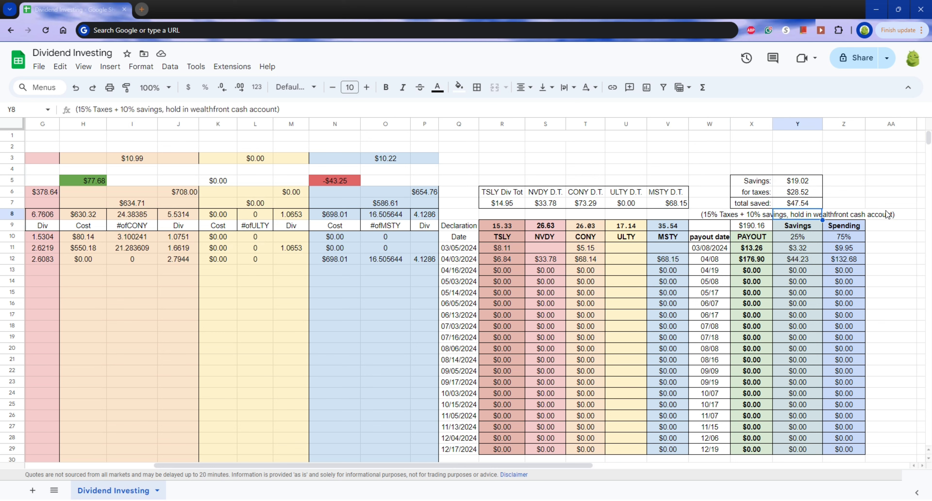
click(902, 217)
click(905, 237)
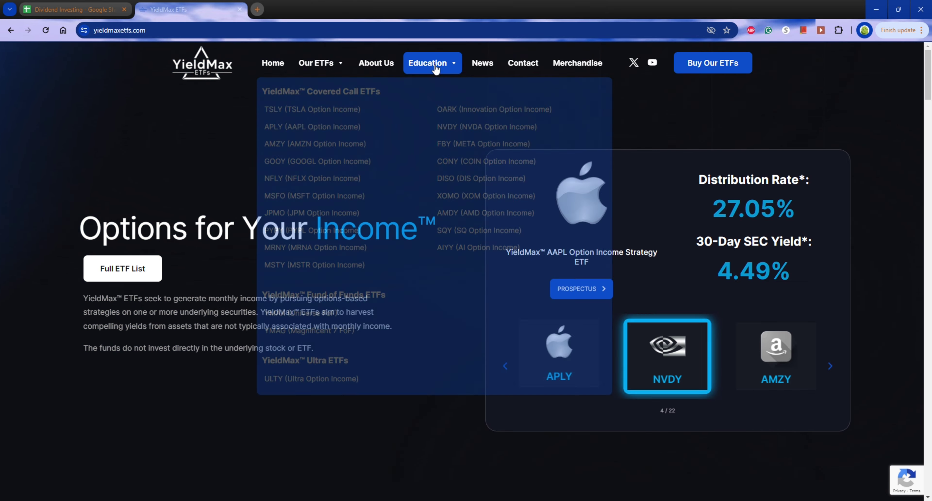
- Go to the YieldMax News page and open the April 3, 2024 distribution press release
click(483, 64)
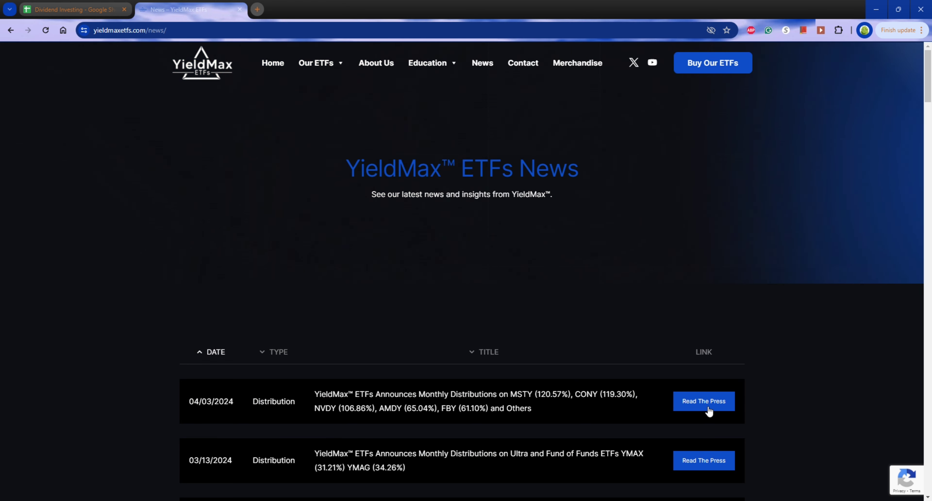
click(704, 402)
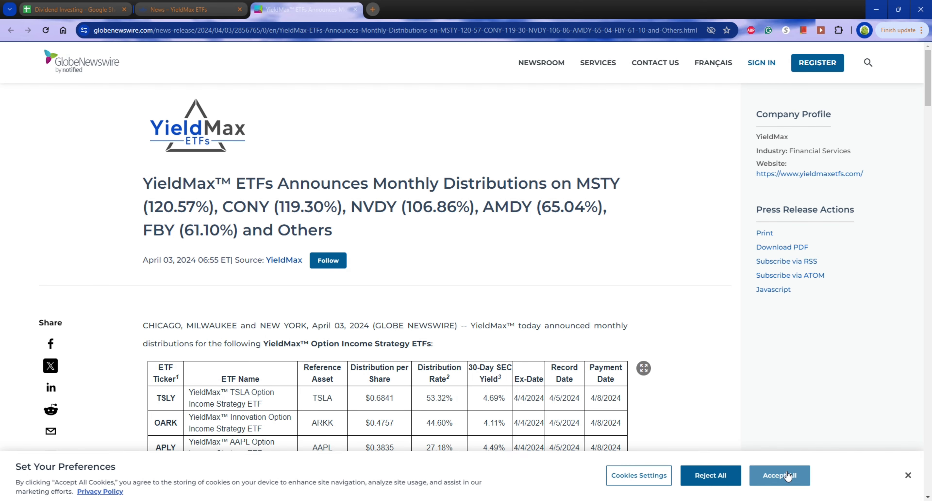
- Accept GlobeNewswire cookies, scroll through the per-share distributions table, then return to YieldMax News
click(788, 476)
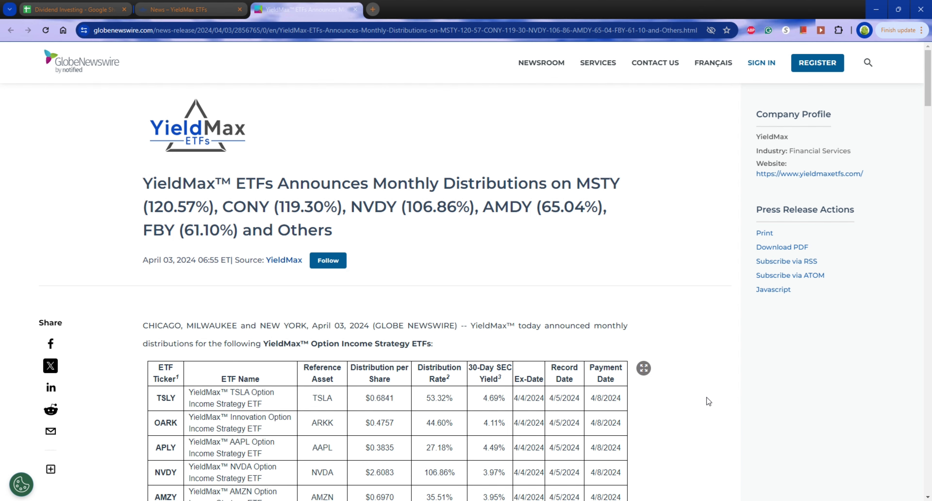
scroll(680, 405, down, 3)
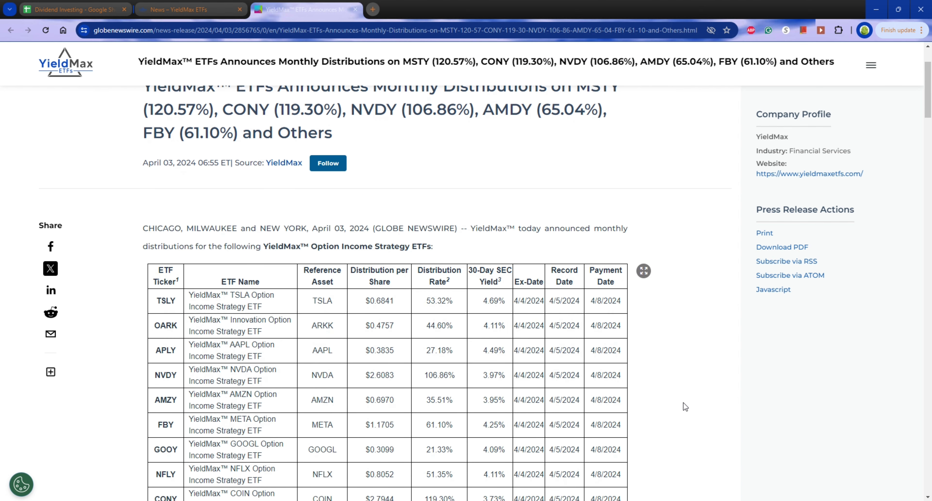
scroll(683, 403, down, 3)
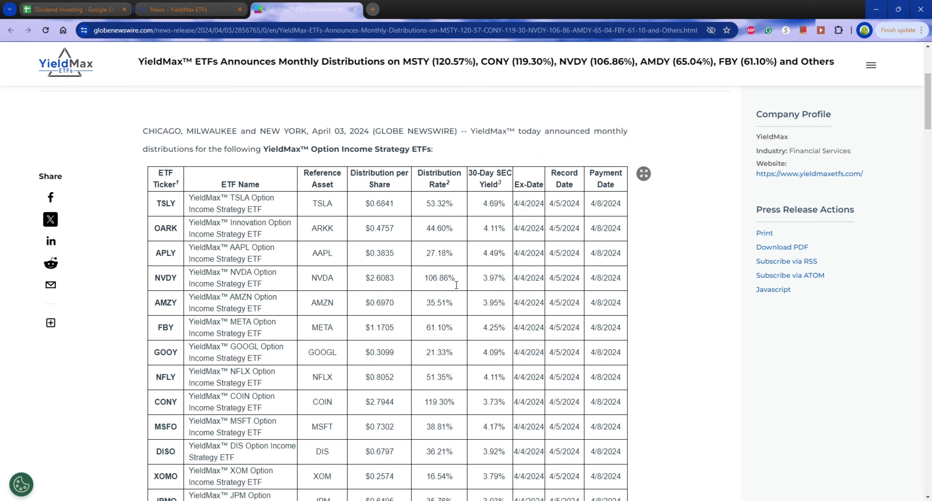
scroll(467, 284, down, 6)
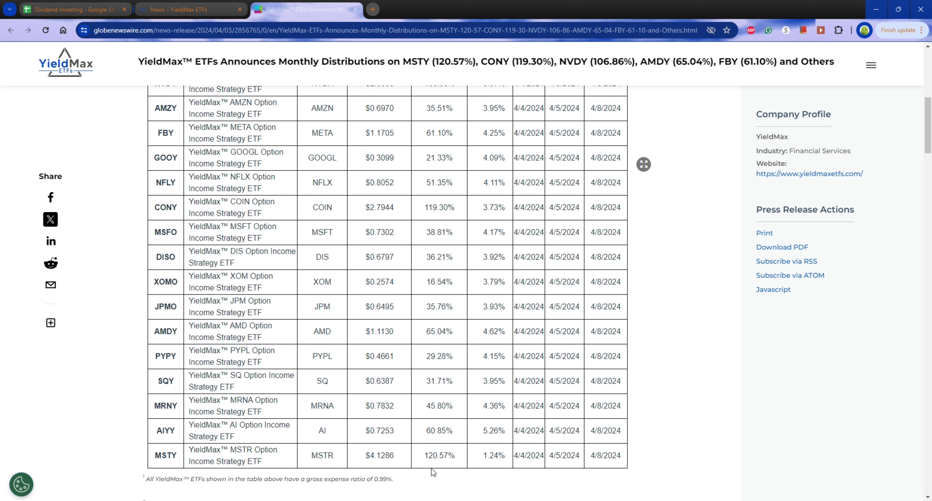
scroll(447, 457, up, 6)
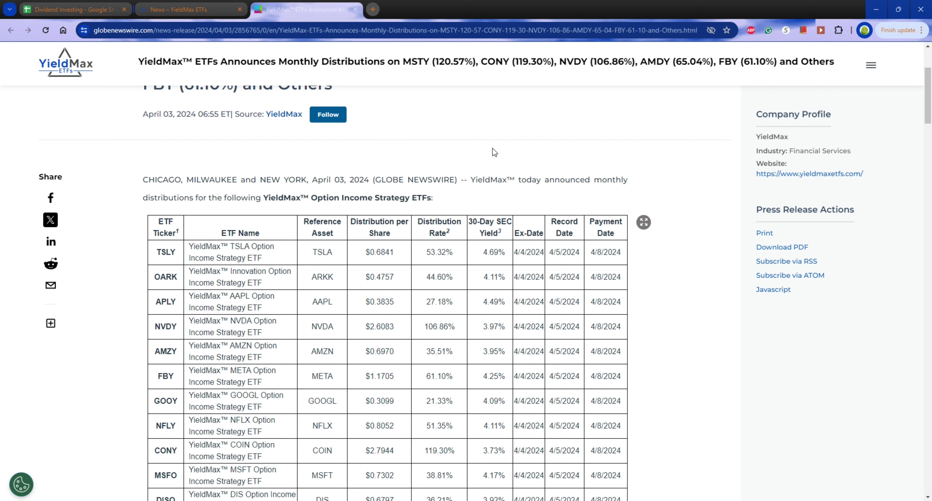
click(219, 11)
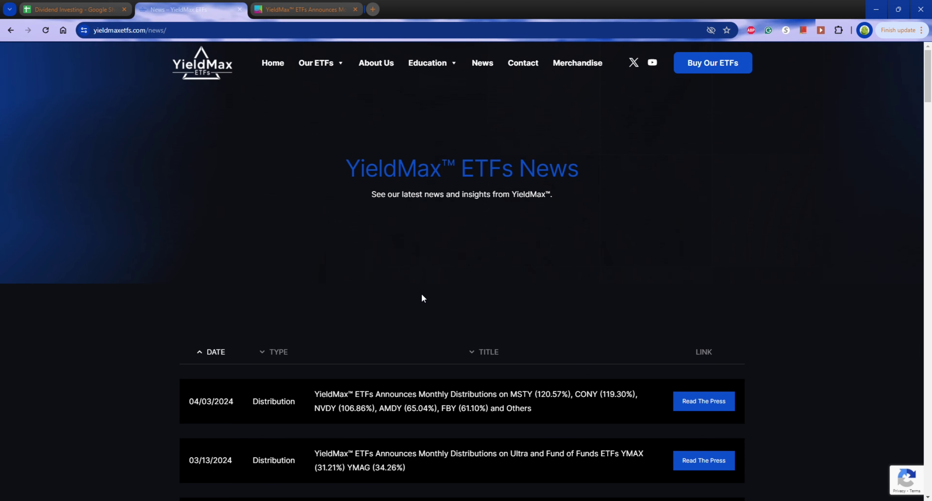
- Open the MSTY fund page and review its $4.1286 distribution payable 04/08/2024
mouse_move(322, 66)
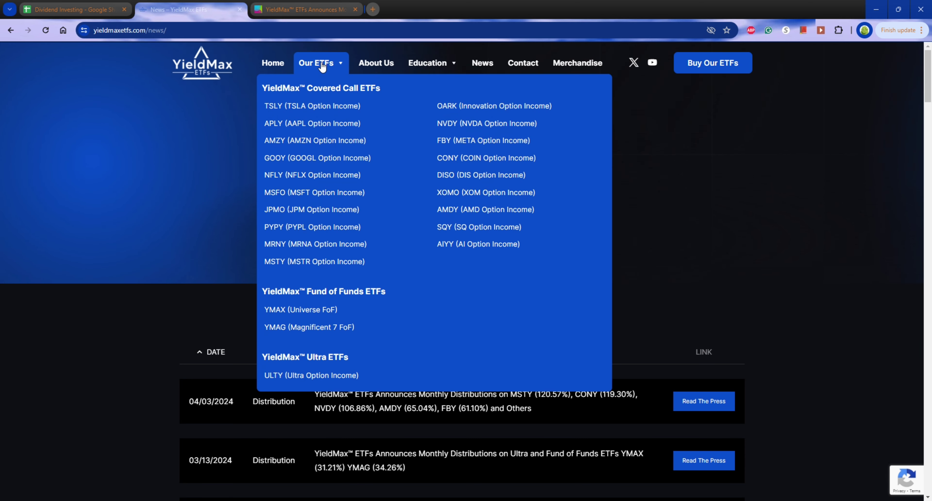
click(328, 263)
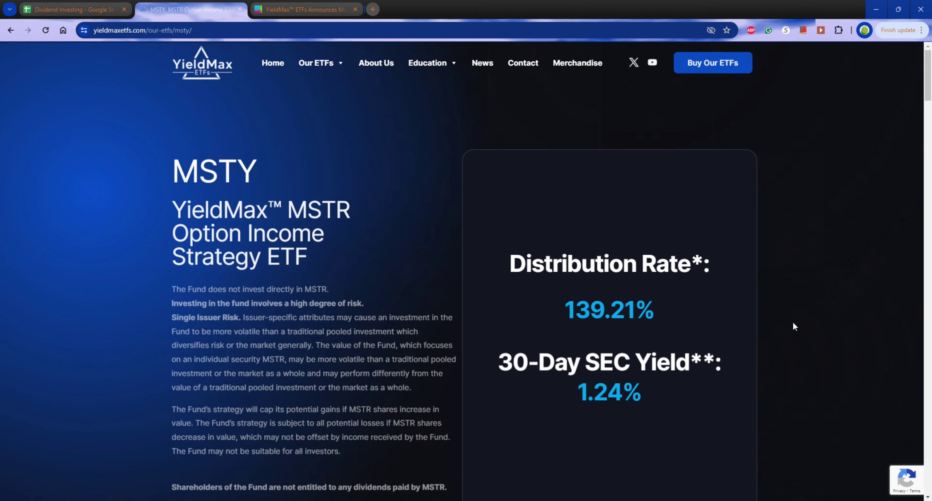
scroll(793, 322, down, 3)
scroll(400, 405, down, 5)
scroll(402, 405, down, 2)
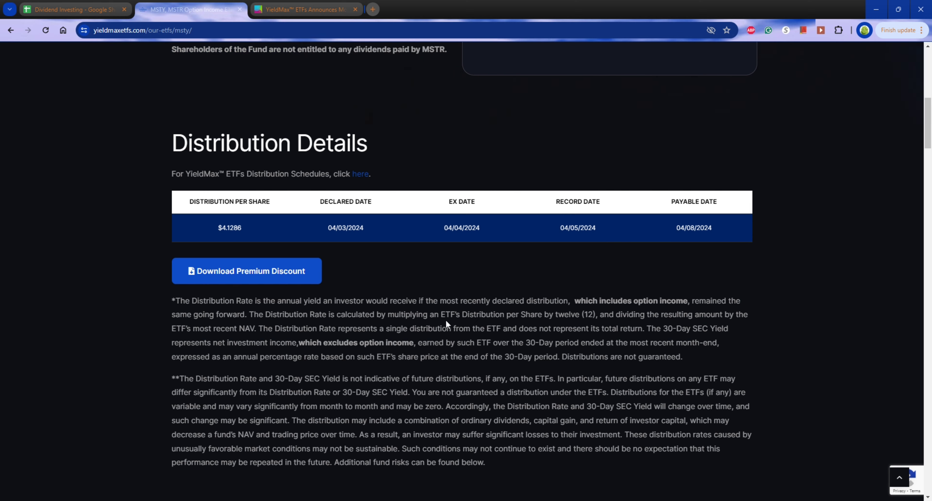
scroll(453, 344, up, 10)
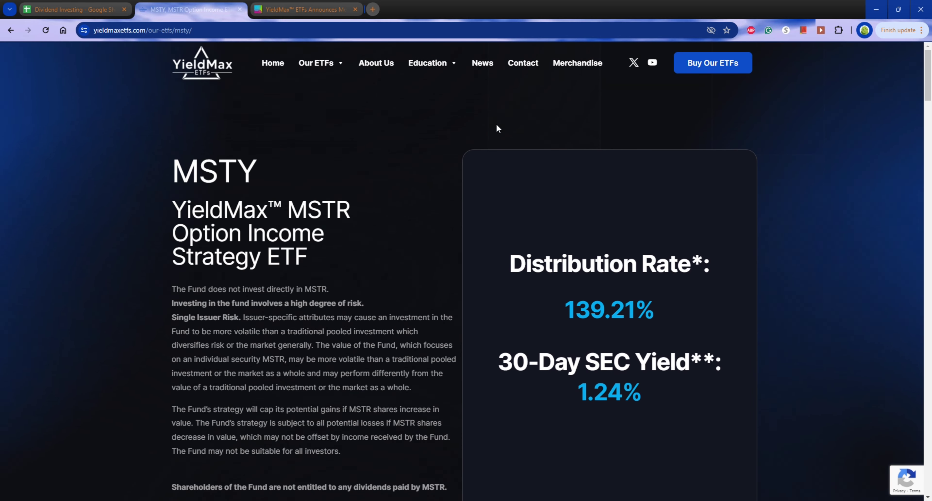
click(327, 9)
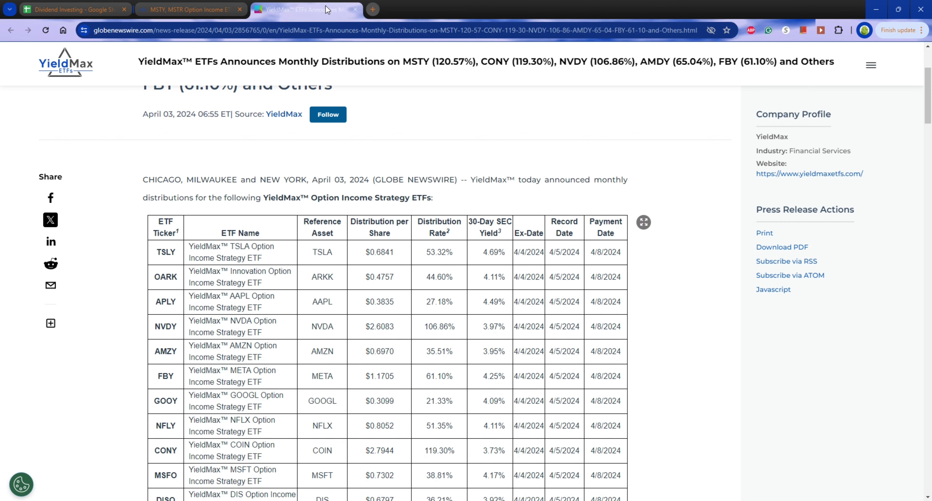
click(194, 9)
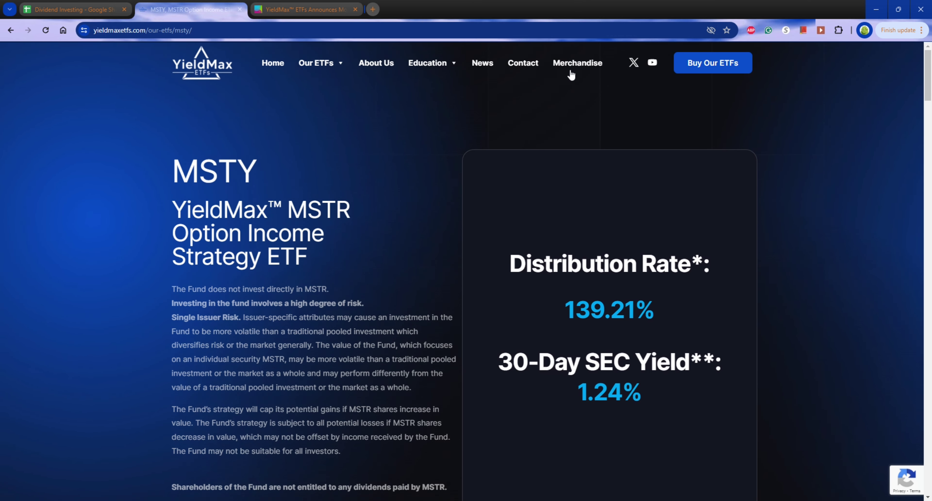
- Scroll the YieldMax news list and open the 03/13/2024 Ultra and Fund of Funds distribution release
click(491, 71)
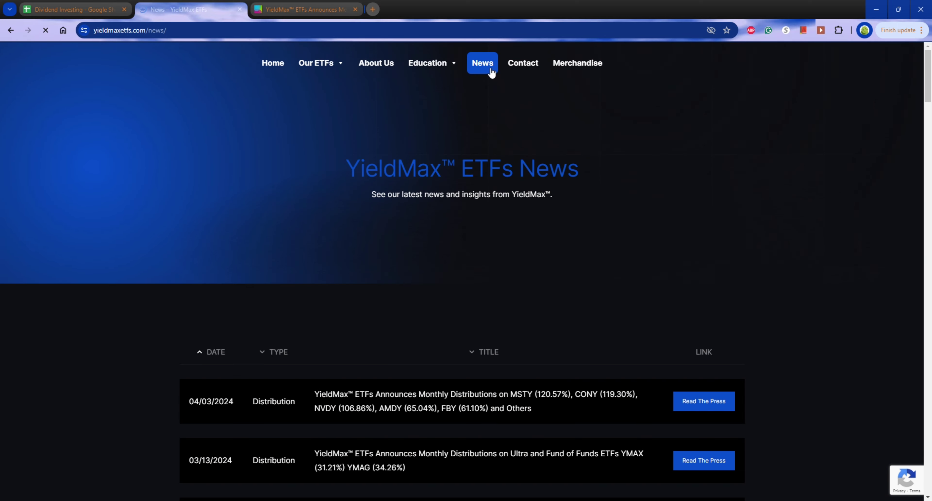
scroll(376, 448, down, 1)
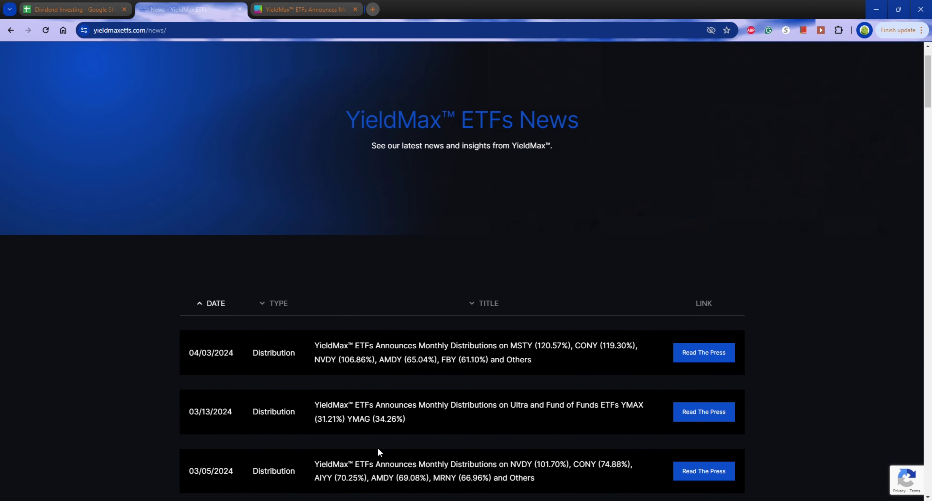
scroll(377, 448, down, 1)
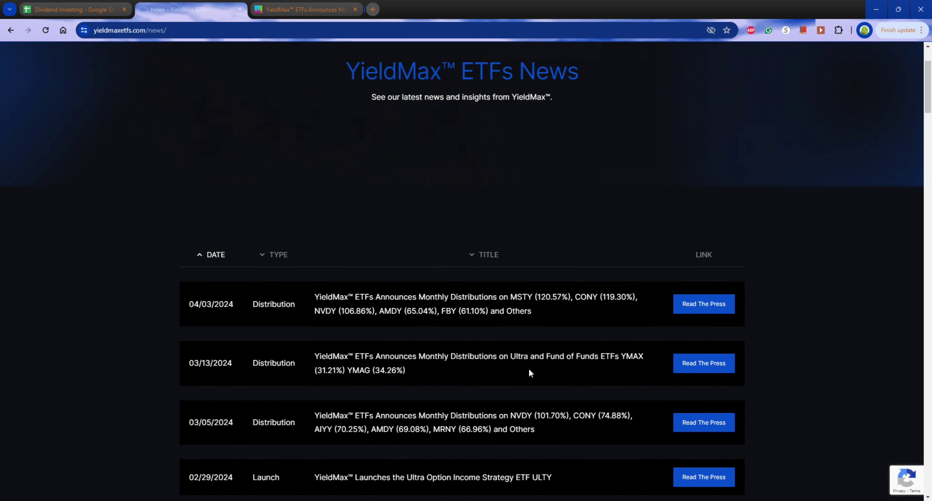
scroll(529, 369, down, 1)
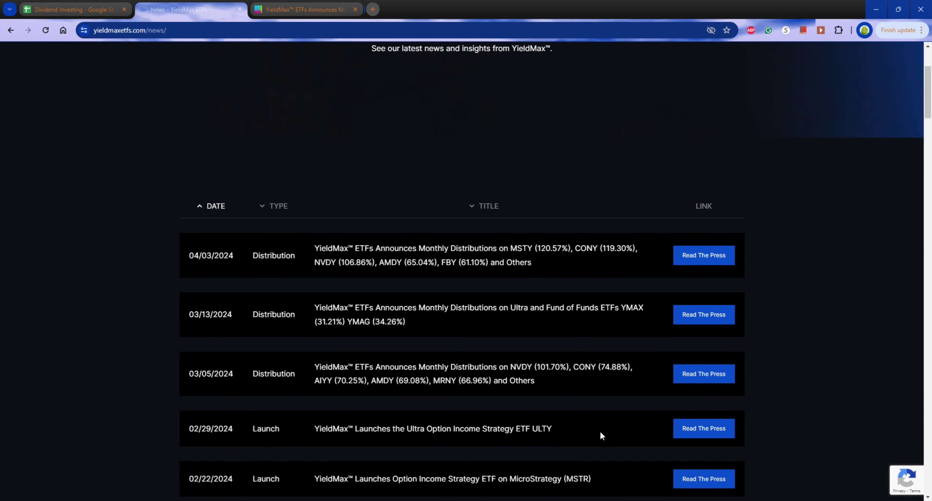
click(700, 319)
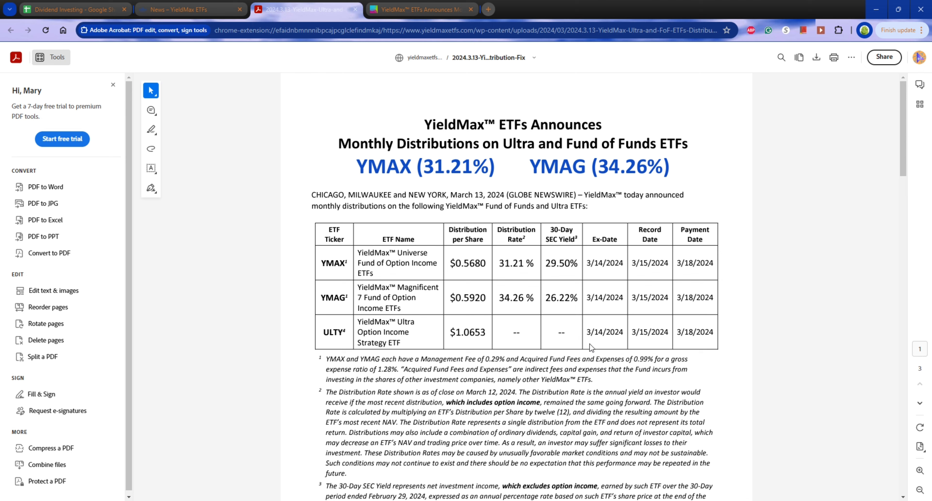
- Switch back to the Dividend Investing spreadsheet with Ctrl+1
key(ctrl+1)
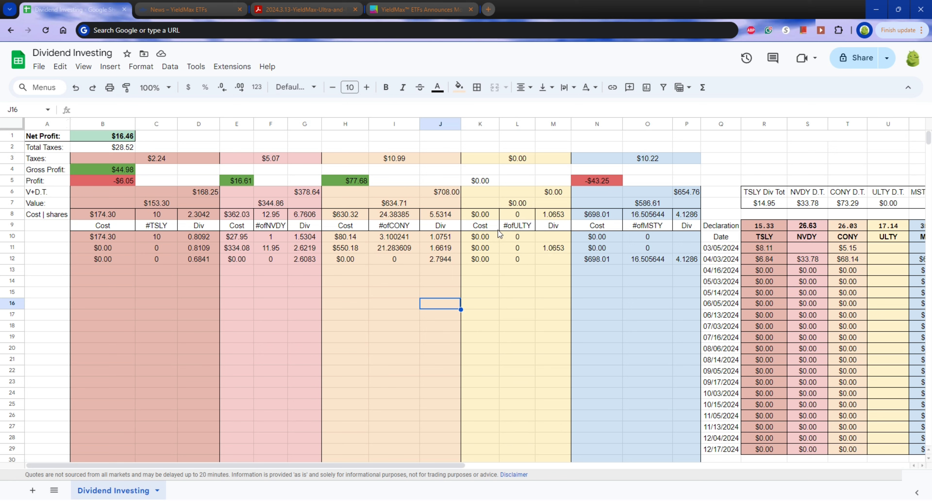
click(559, 249)
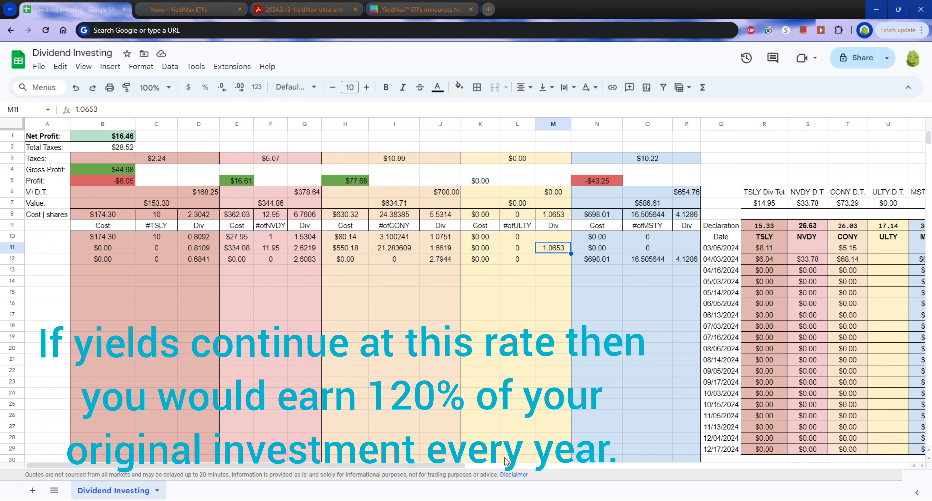
scroll(440, 470, right, 5)
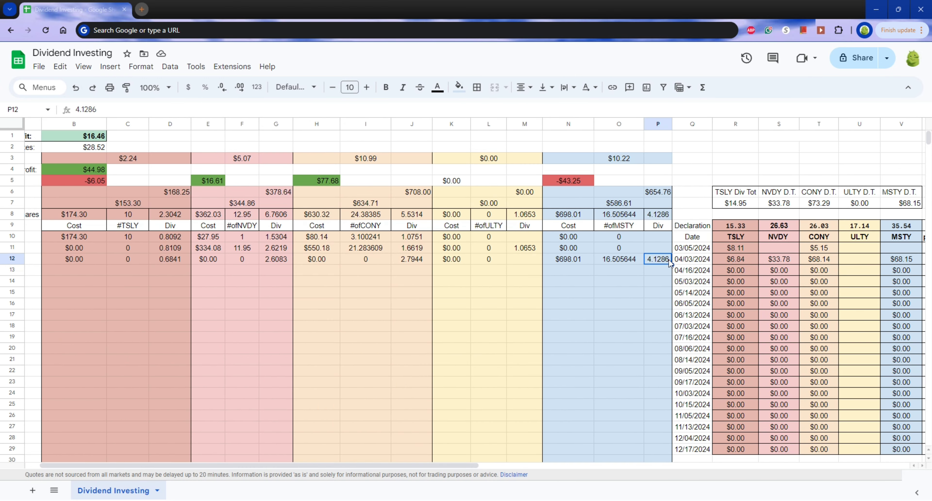
drag(483, 469, 548, 474)
click(750, 261)
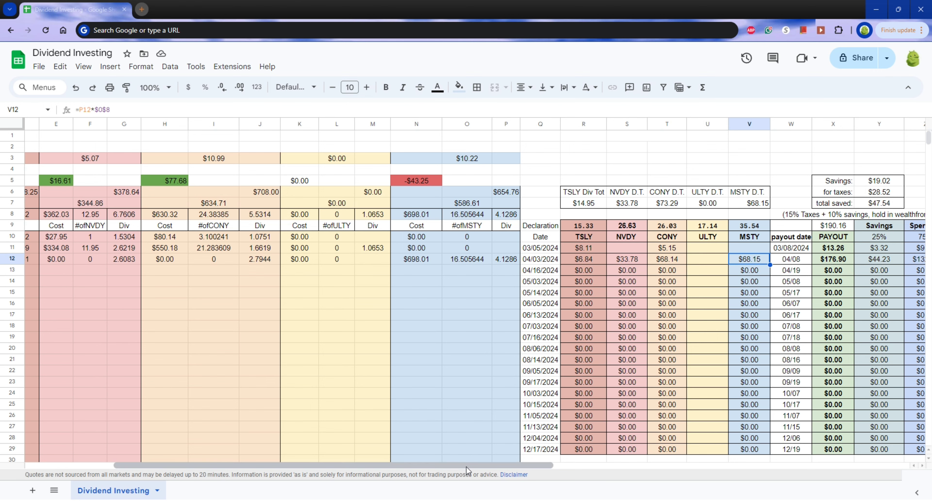
drag(467, 466, 329, 466)
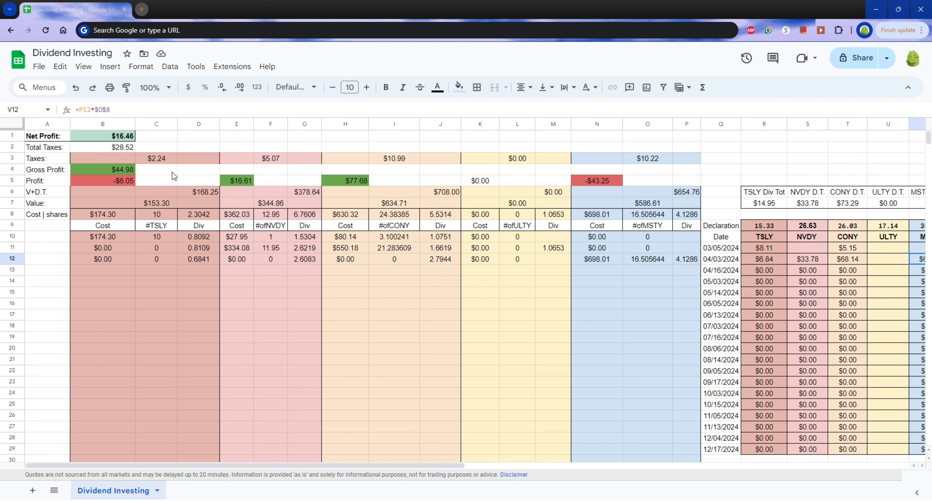
click(146, 160)
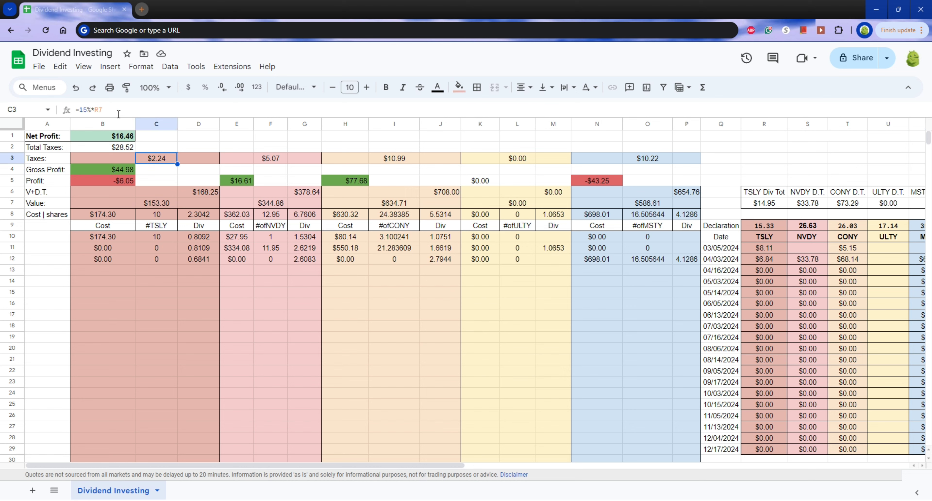
key(Return)
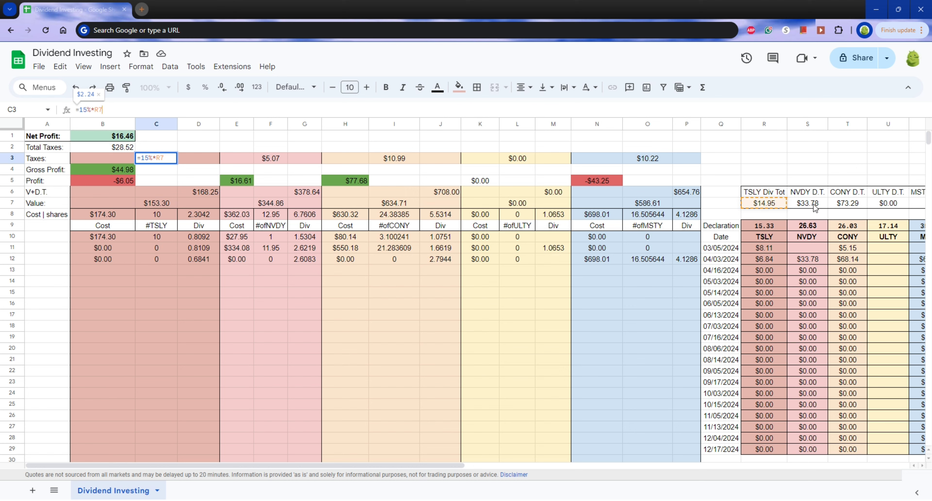
key(Return)
click(279, 158)
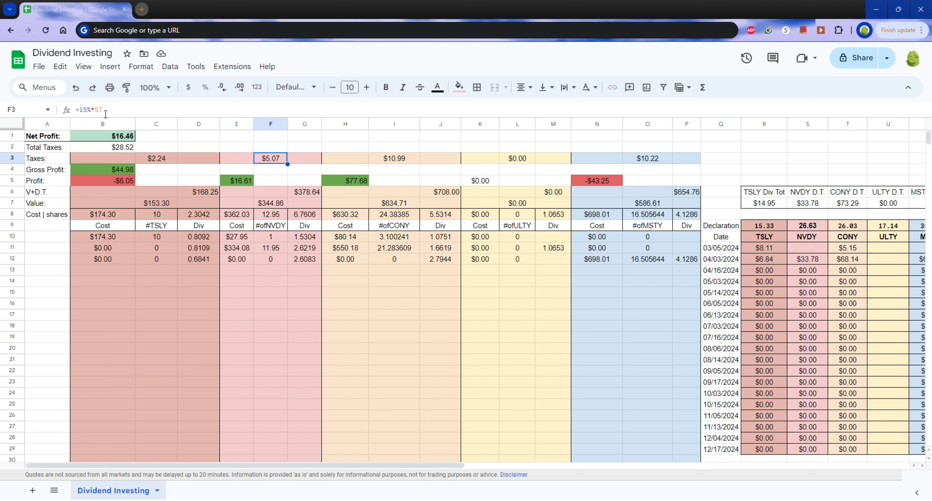
click(110, 113)
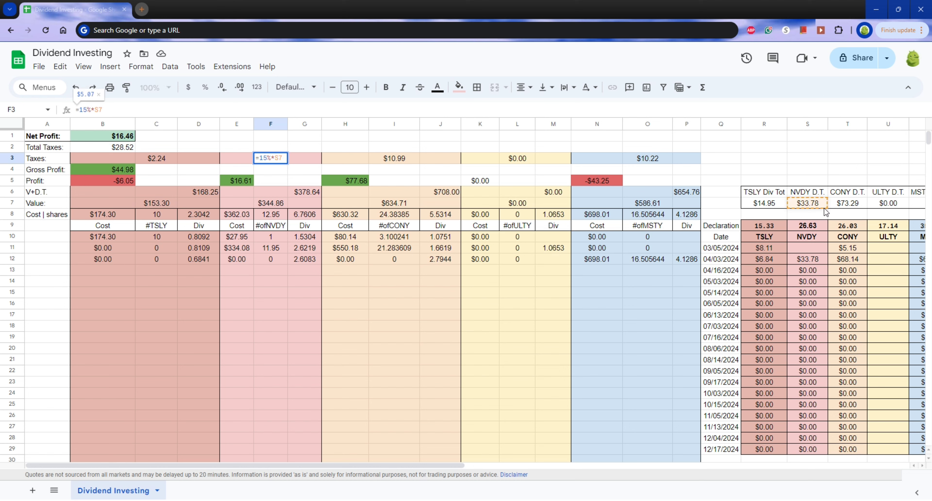
click(407, 159)
click(138, 114)
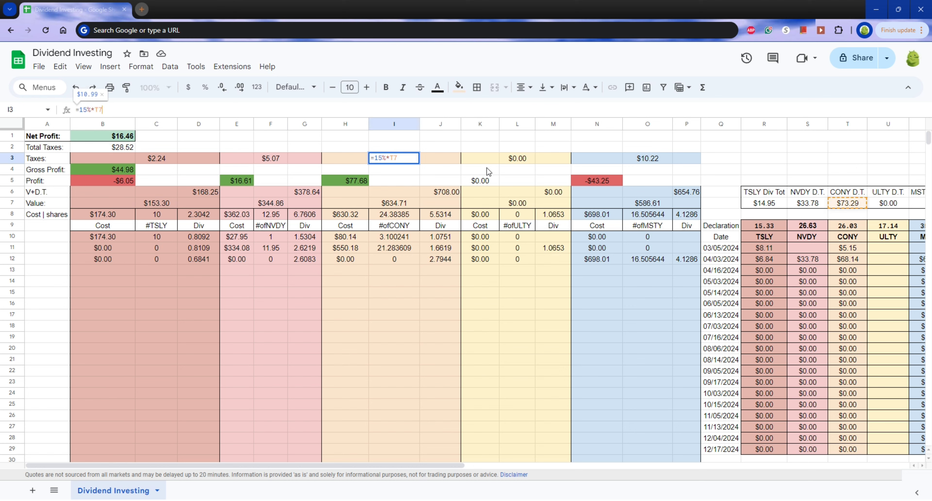
key(Return)
click(660, 157)
click(142, 102)
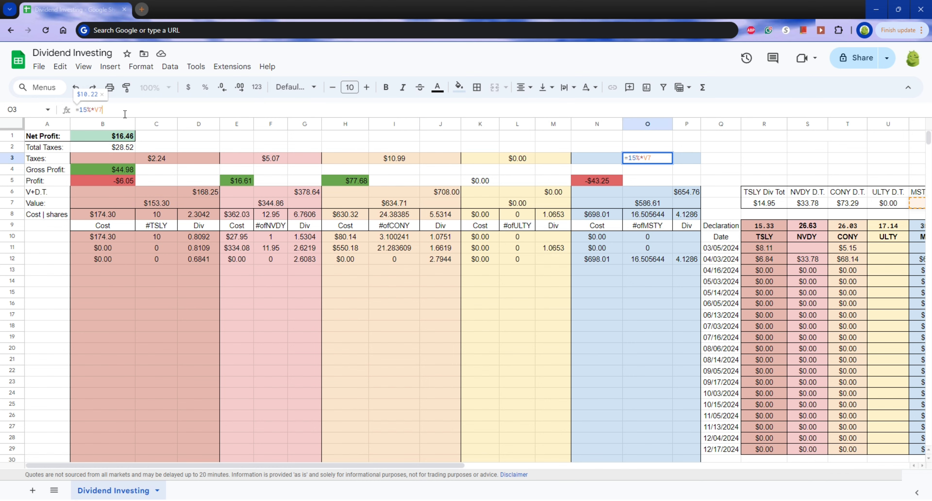
drag(269, 466, 315, 468)
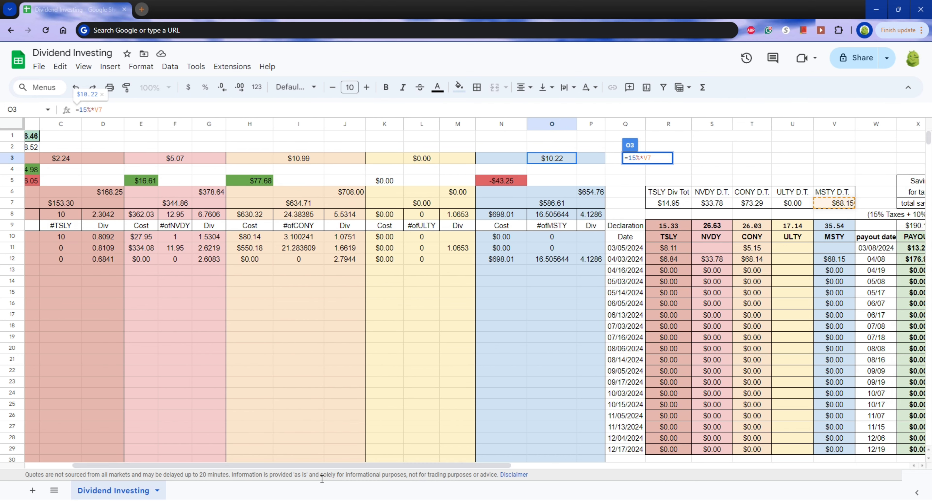
drag(324, 464, 265, 455)
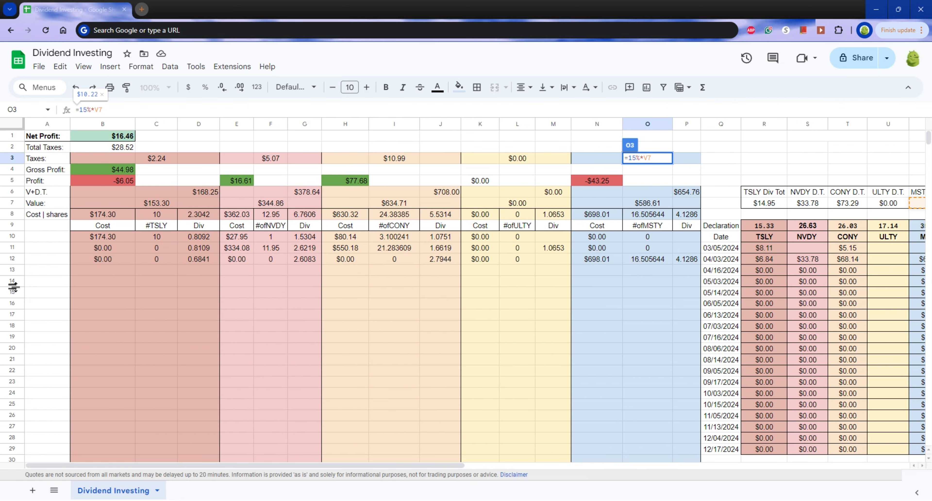
click(127, 169)
click(143, 114)
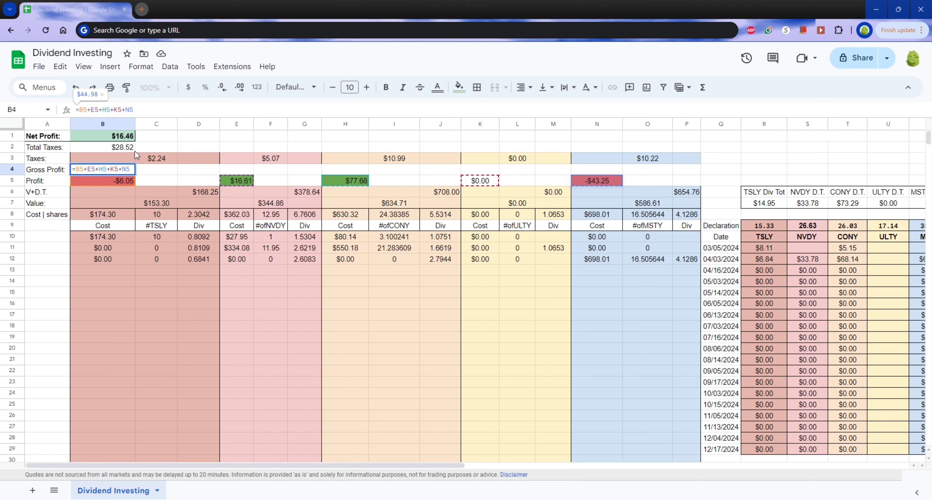
click(123, 148)
click(165, 109)
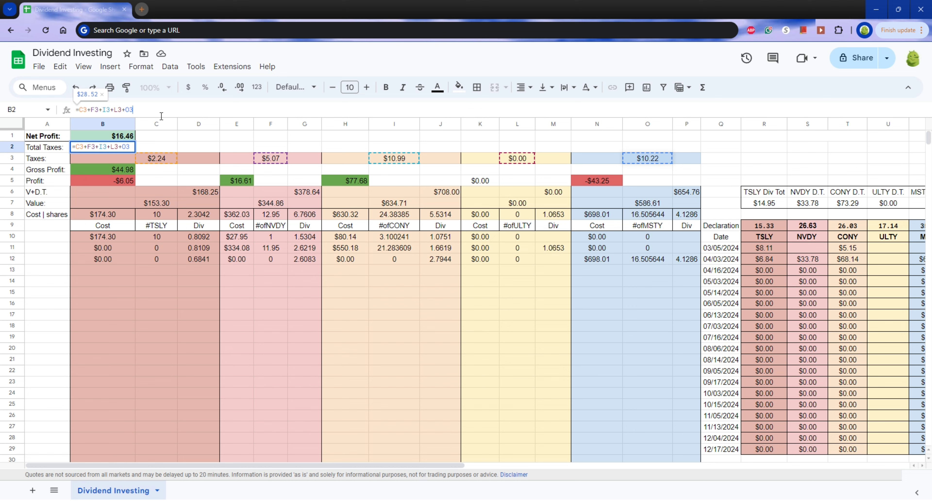
click(123, 137)
click(132, 110)
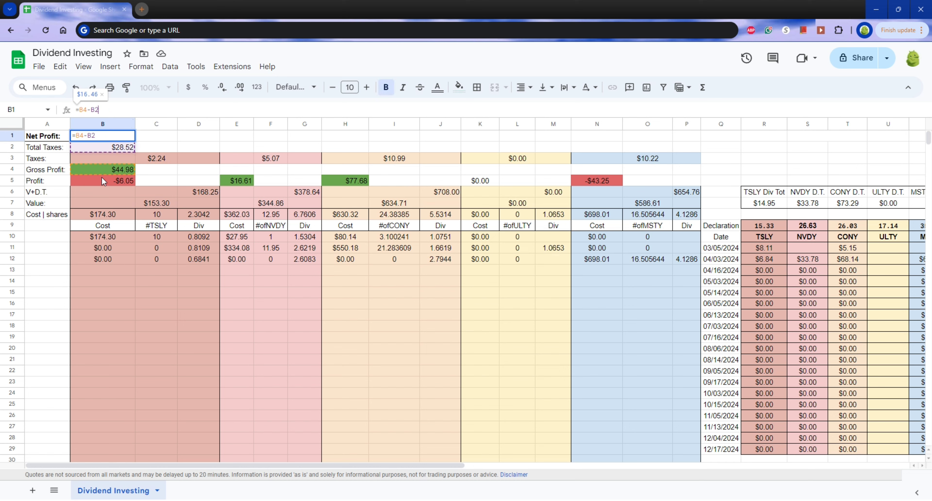